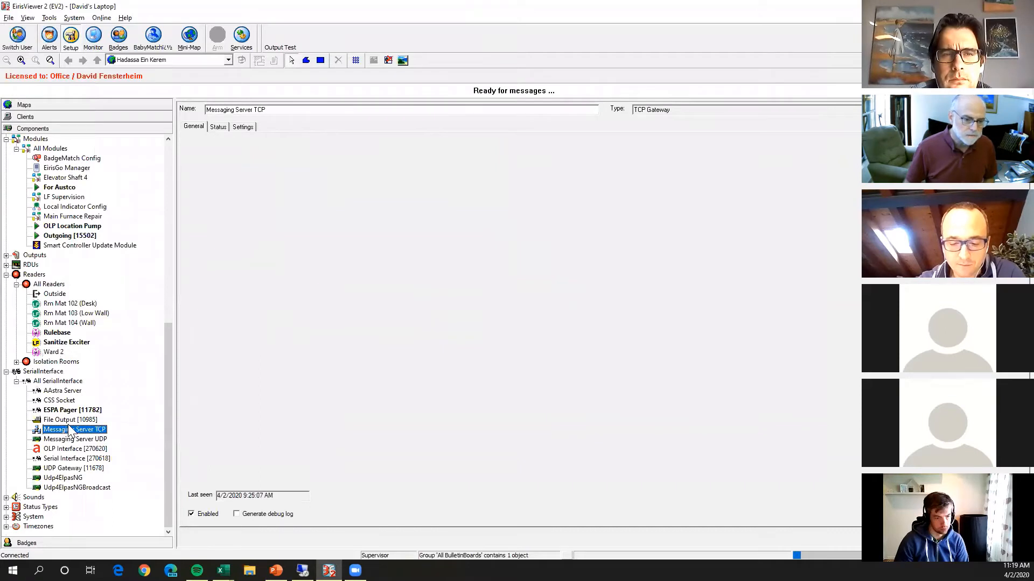
Examine the IP address and port settings of the Messaging Server TCP gateway.
left_click(243, 128)
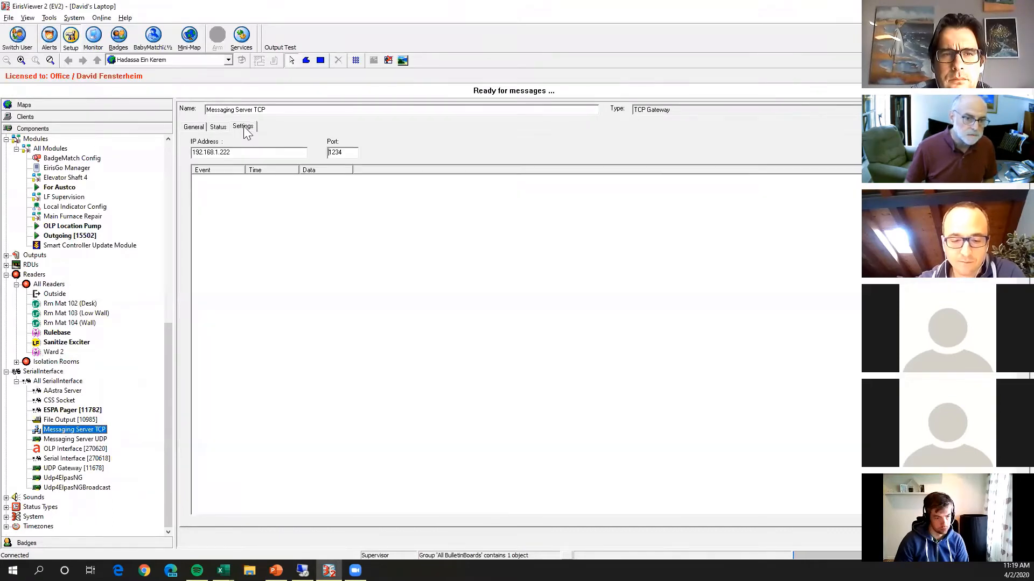
left_click_drag(250, 153, 171, 145)
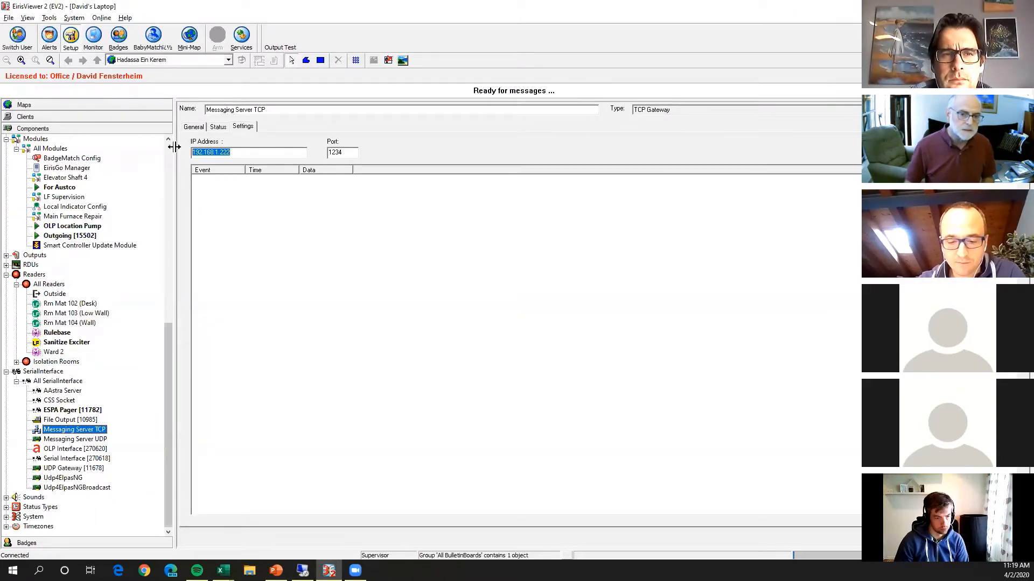
left_click_drag(352, 156, 296, 153)
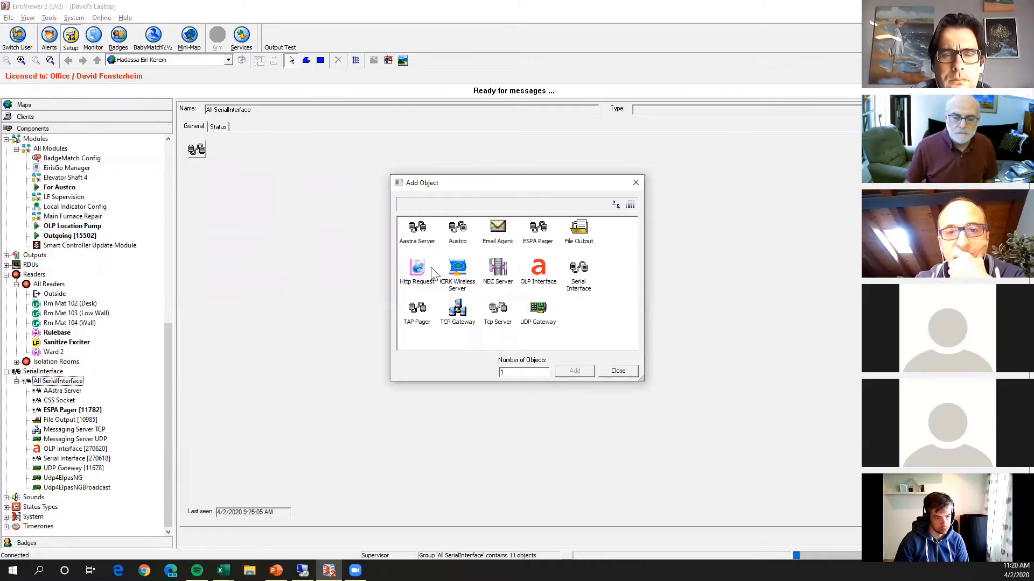
Add a Serial Interface object to the All SerialInterface group and open its port settings.
double_click(576, 271)
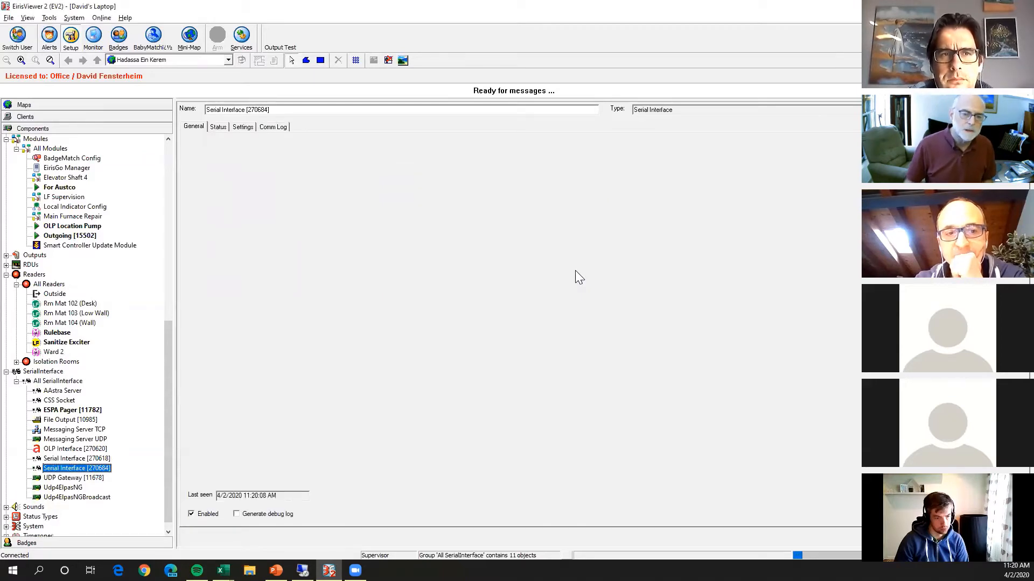
left_click(274, 128)
left_click(239, 128)
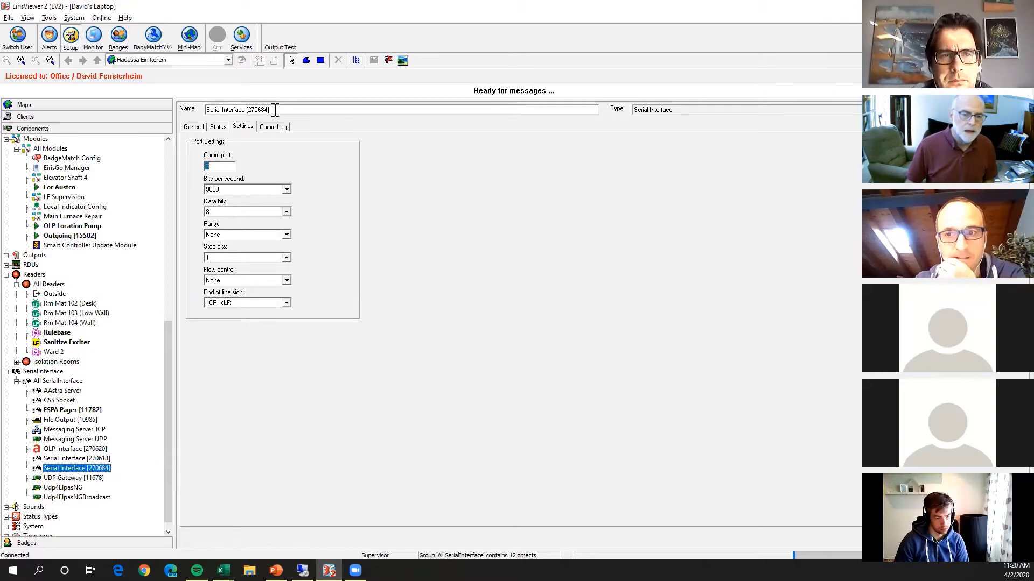
Rename the new serial interface as DECT RS232 and check its communication log and port settings.
left_click_drag(272, 109, 195, 107)
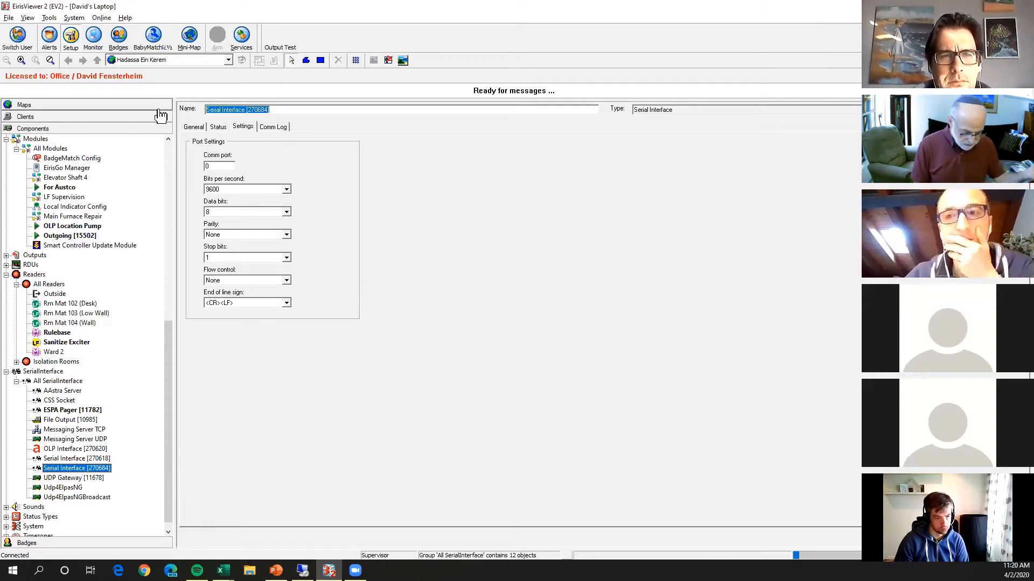
type("D")
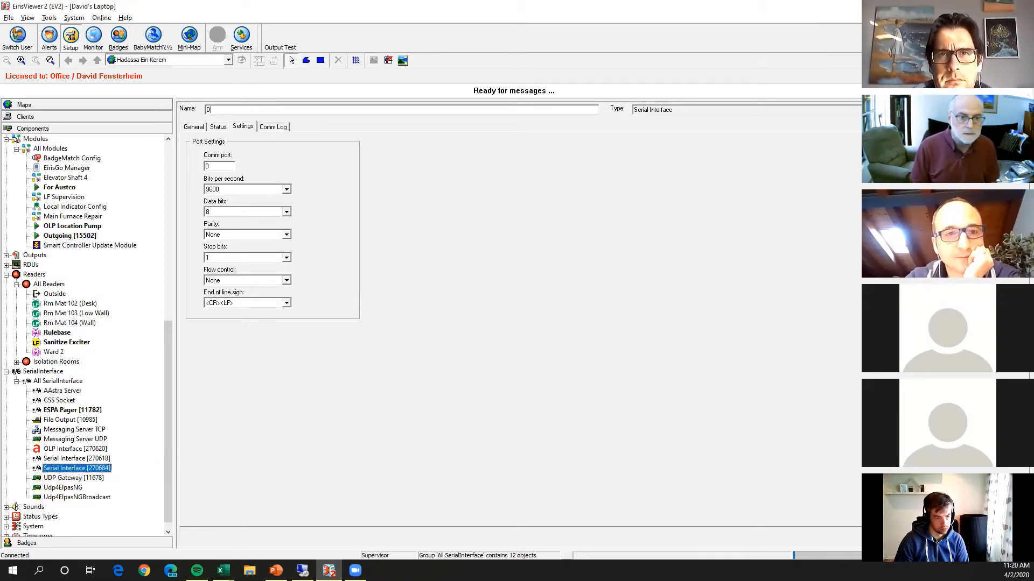
type("ECT RS")
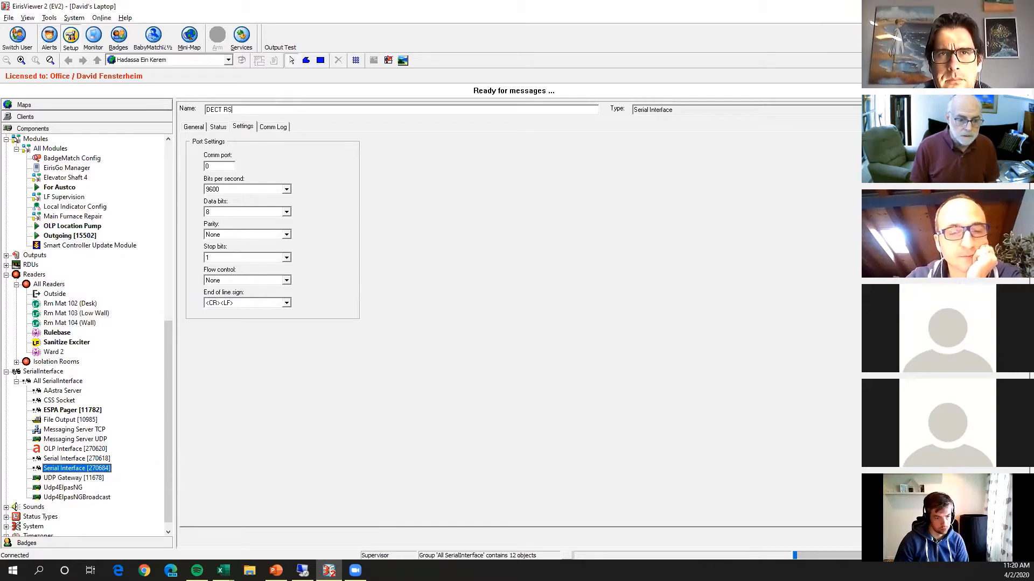
type("232")
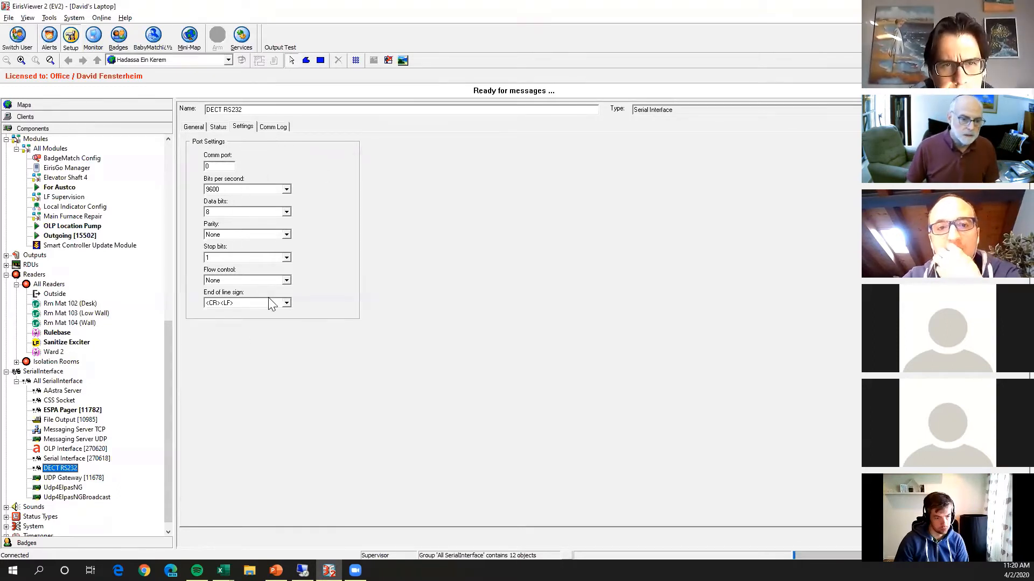
left_click(271, 127)
left_click(245, 128)
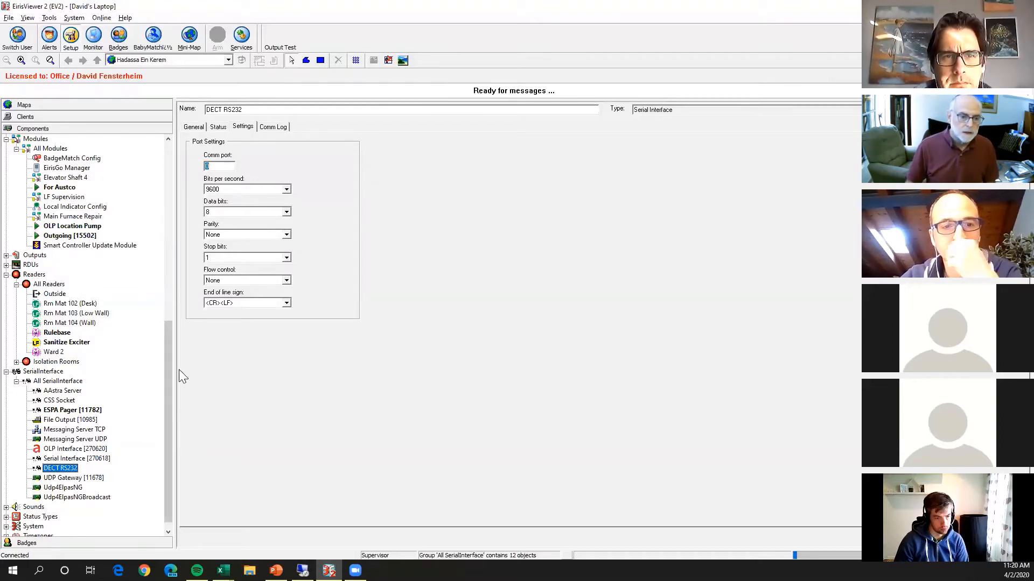
Switch to the Event Sharing presentation in PowerPoint and review the holder and paging module points on the Setting UP Elpas Pagers slide.
left_click_drag(173, 381, 185, 349)
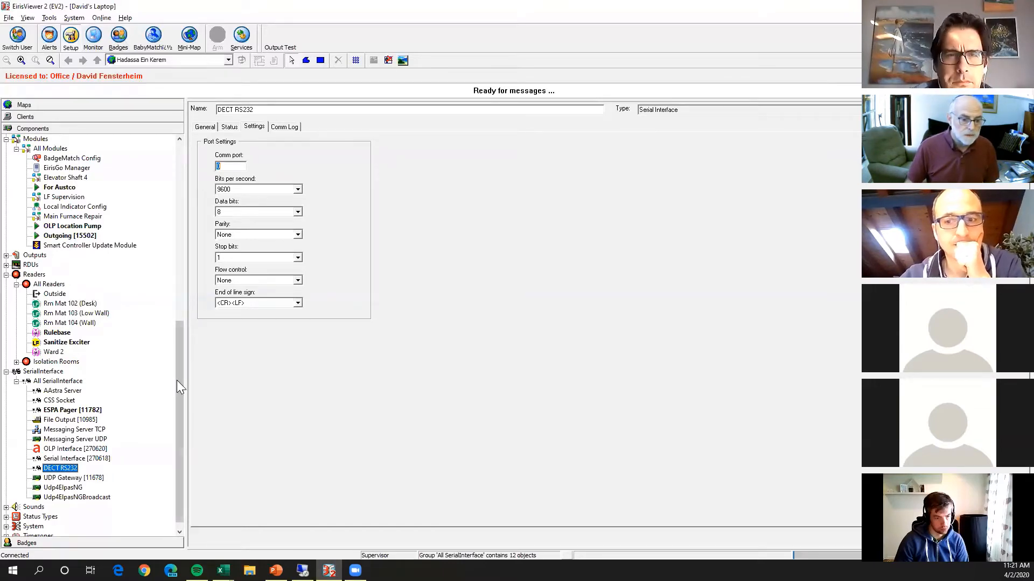
left_click_drag(177, 380, 197, 201)
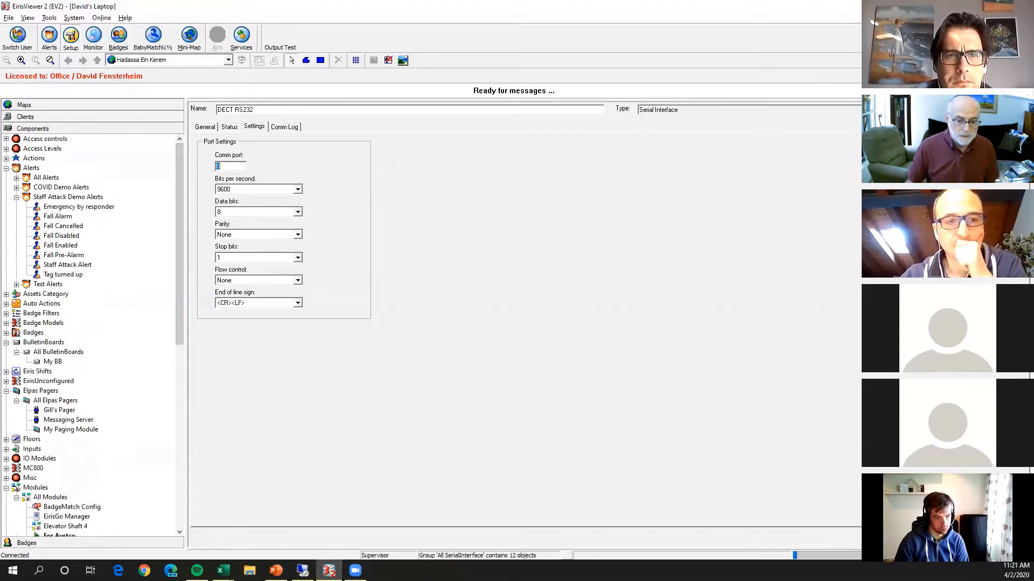
left_click(276, 570)
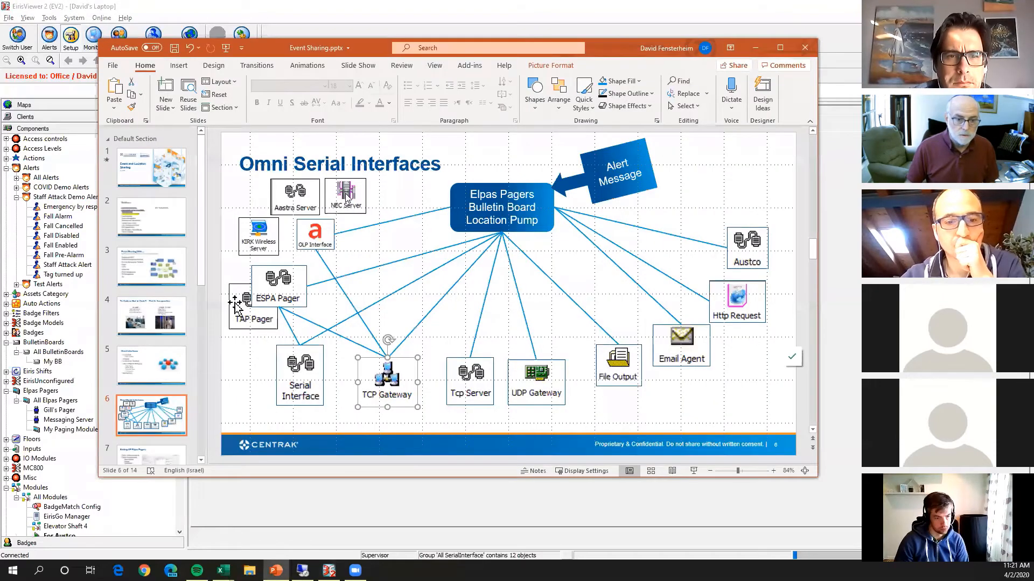
scroll(161, 393, "down", 2)
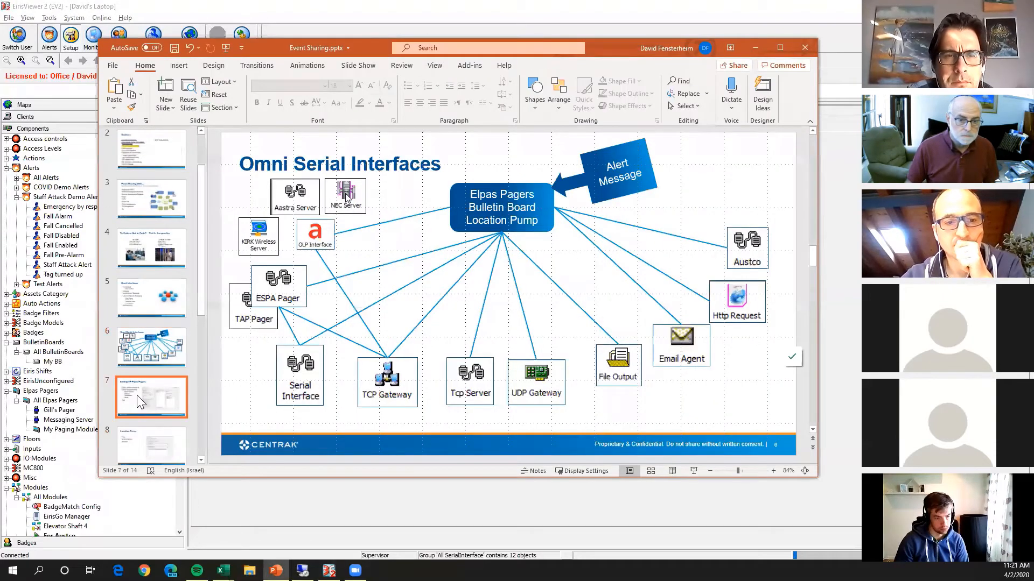
left_click(137, 395)
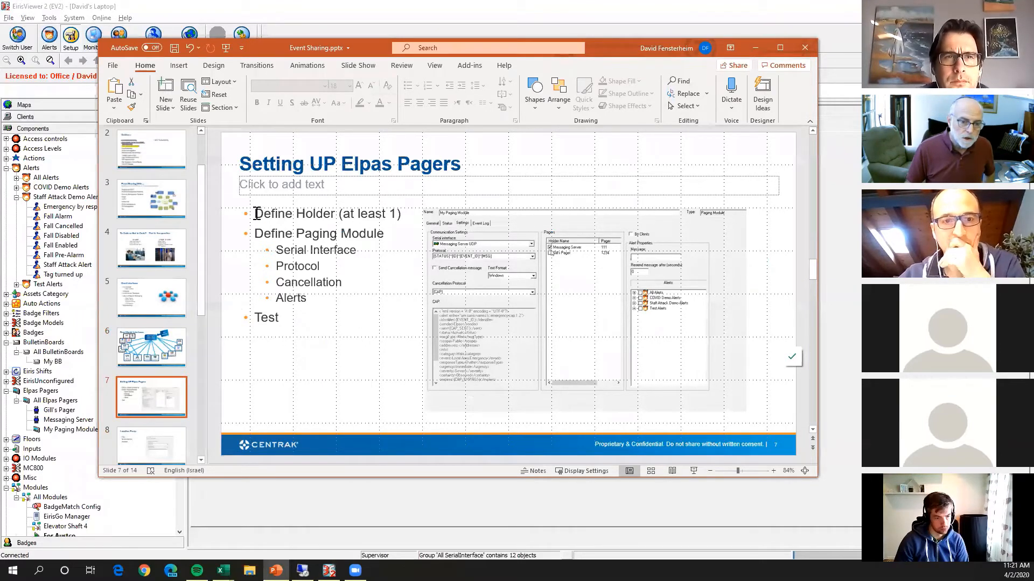
left_click_drag(257, 214, 416, 220)
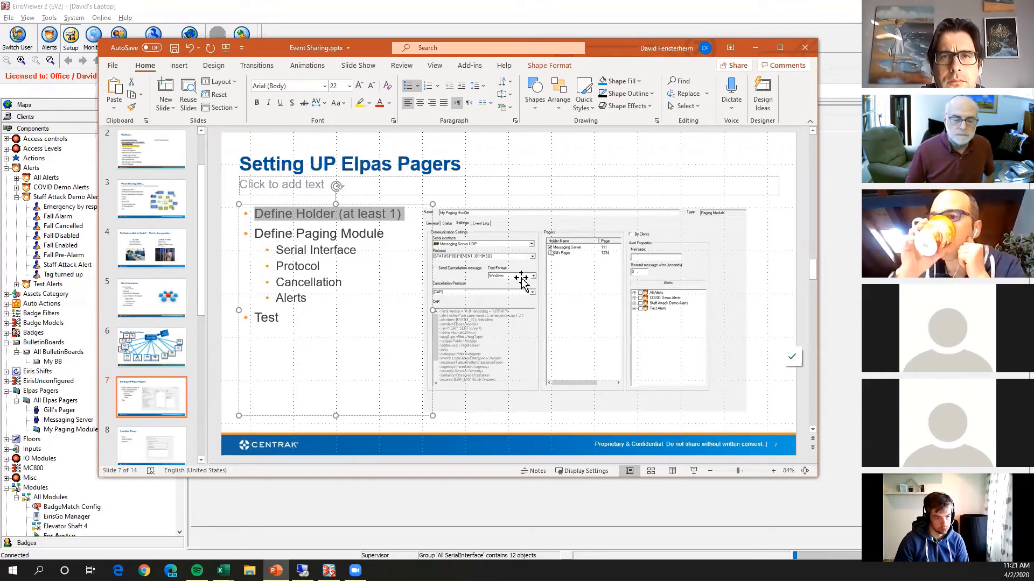
left_click(284, 251)
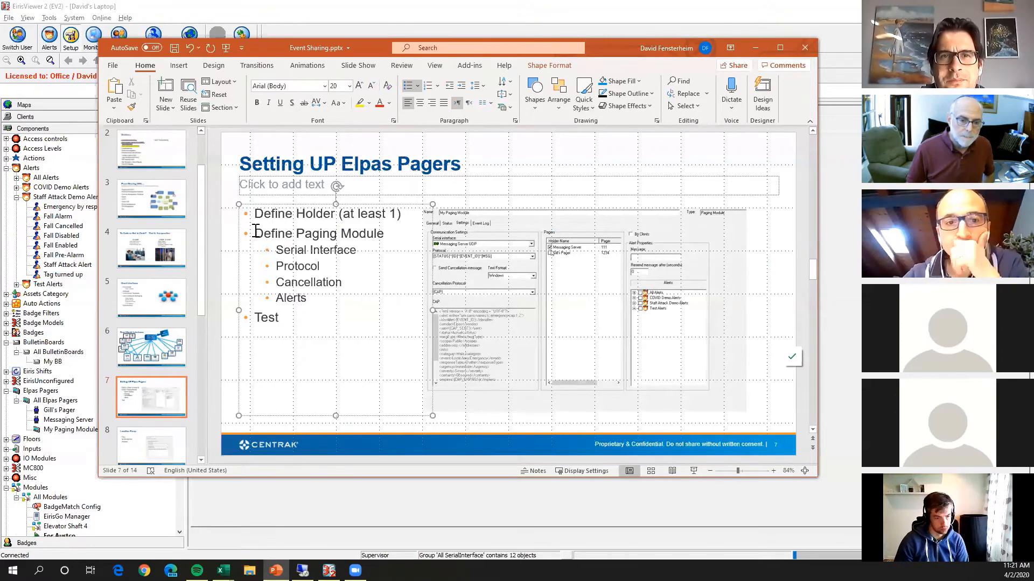
left_click_drag(271, 233, 354, 300)
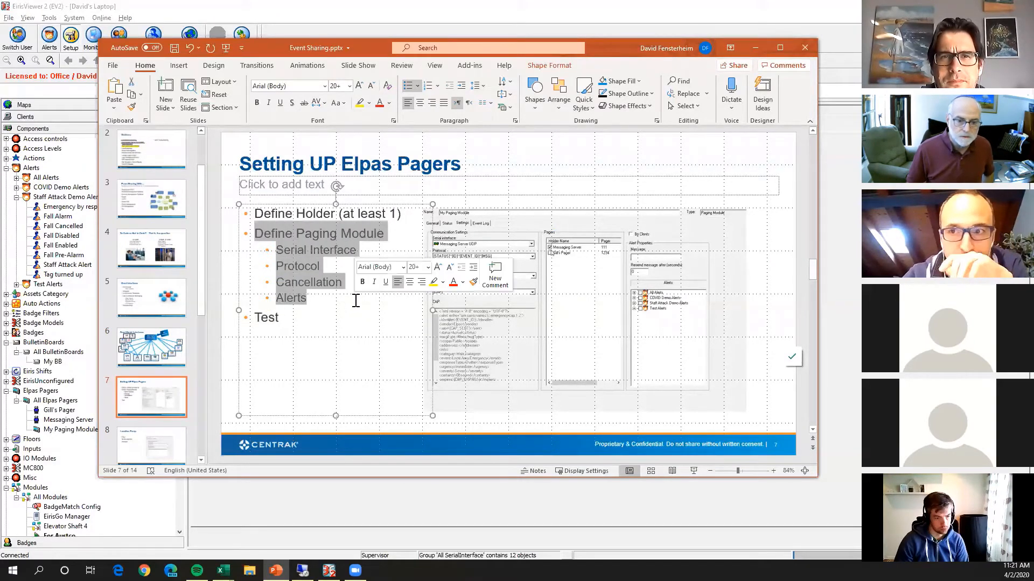
Return to EirisViewer and add a Paging Module object to the All Elpas Pagers group.
left_click(97, 308)
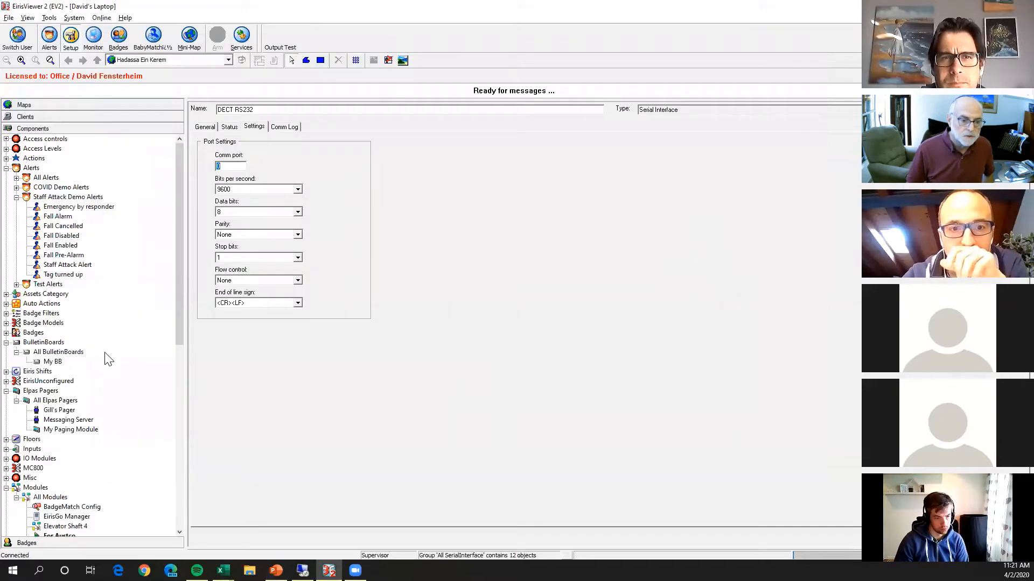
left_click_drag(182, 309, 182, 313)
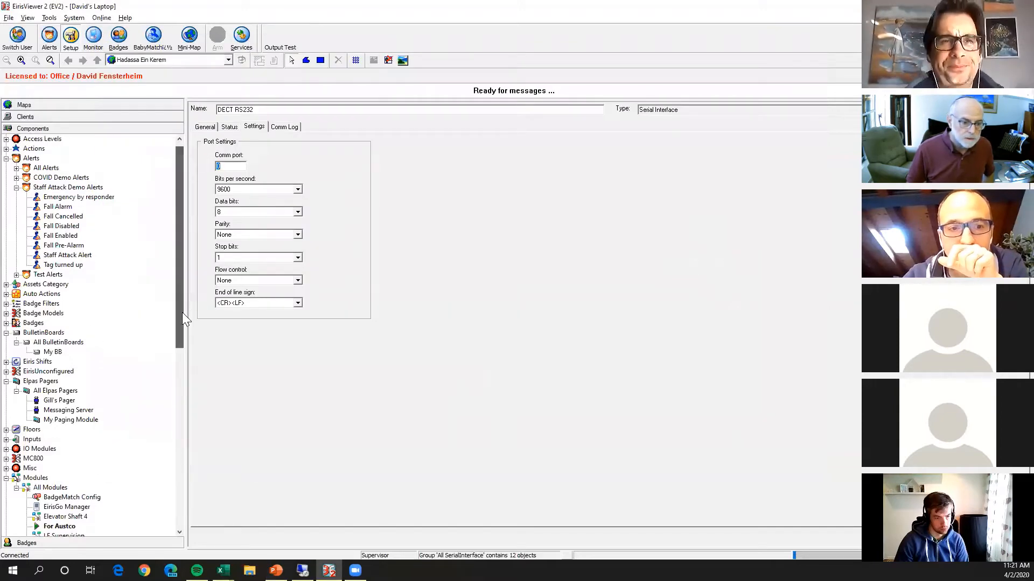
left_click(66, 420)
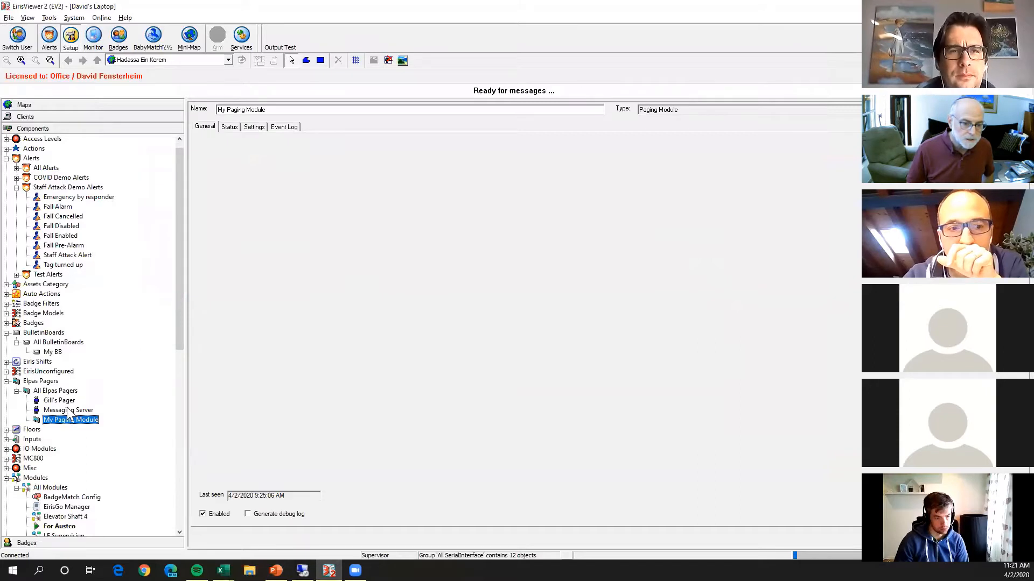
right_click(65, 391)
left_click(95, 405)
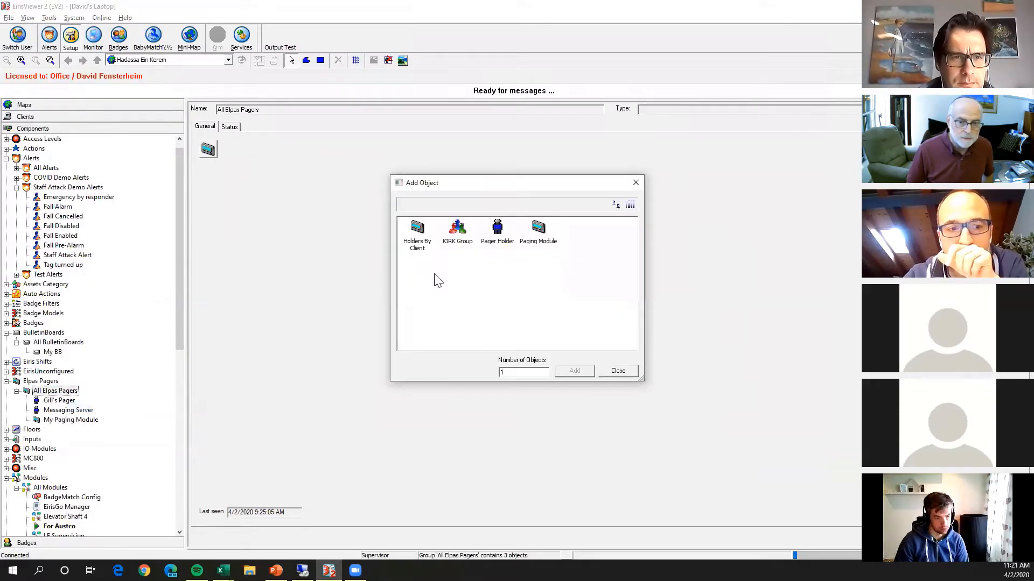
double_click(536, 233)
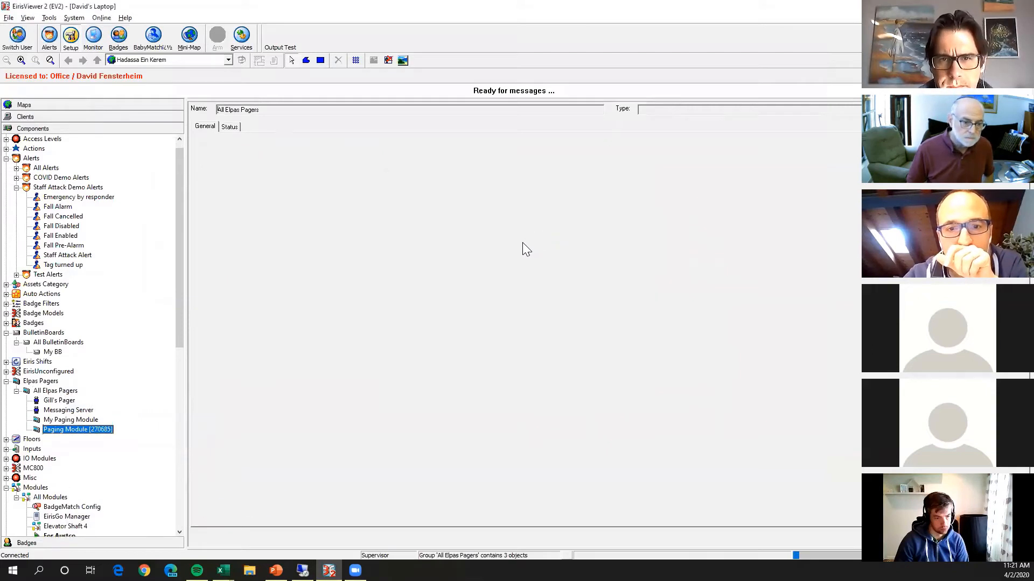
Examine the serial interface choices and the protocol's event ID and message fields in the settings of My Paging Module.
left_click(85, 419)
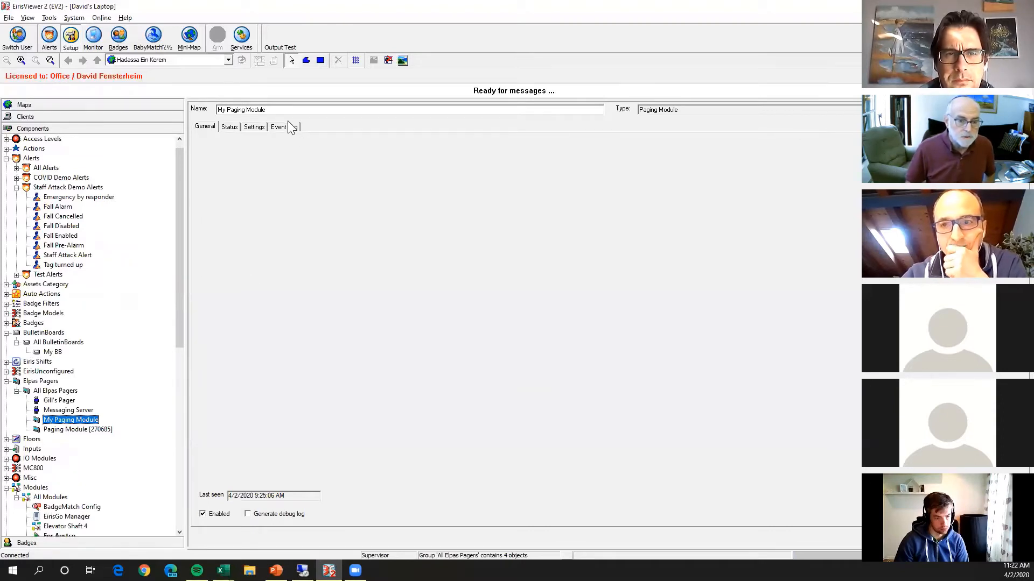
left_click(261, 129)
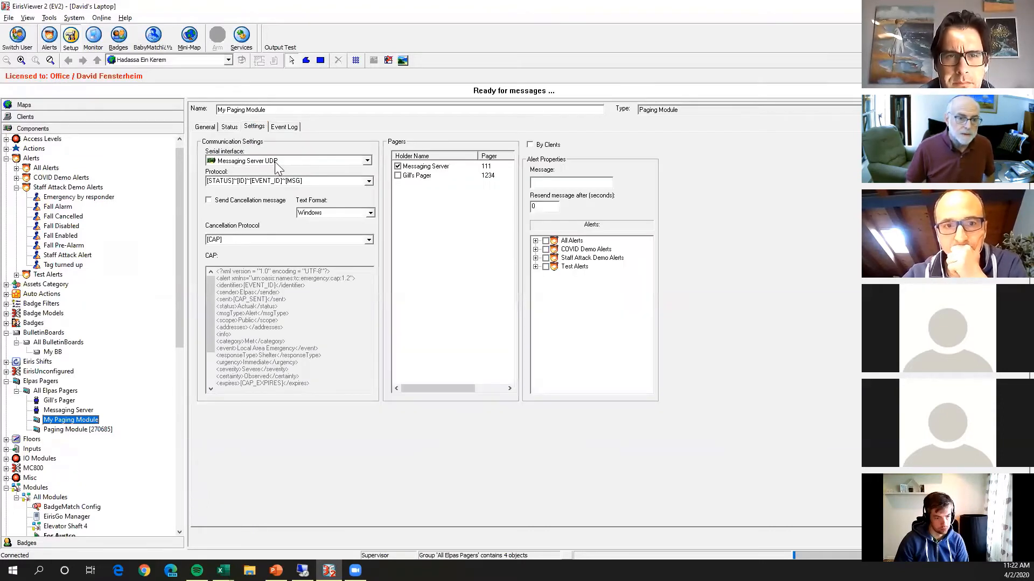
left_click(369, 161)
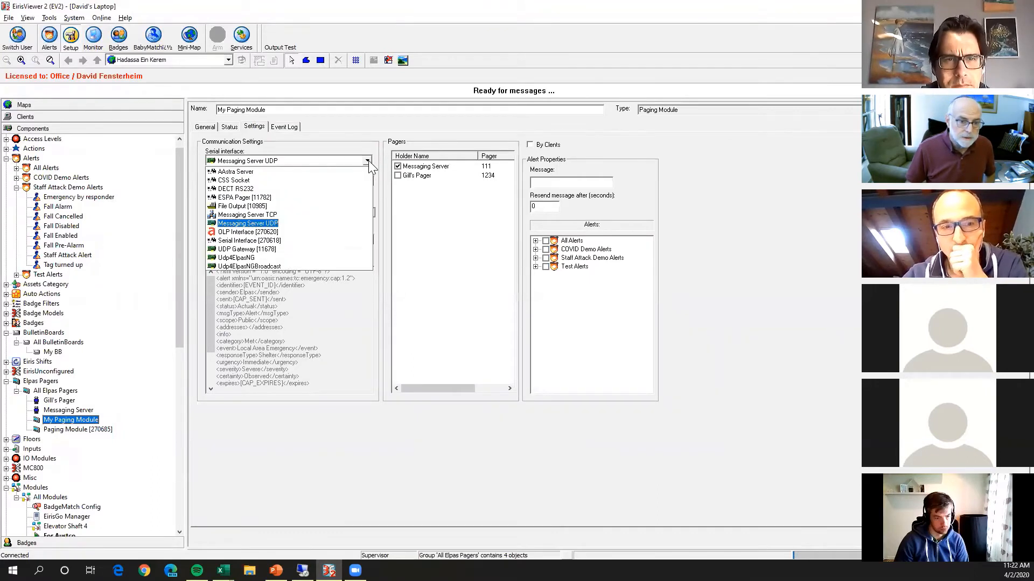
left_click(231, 227)
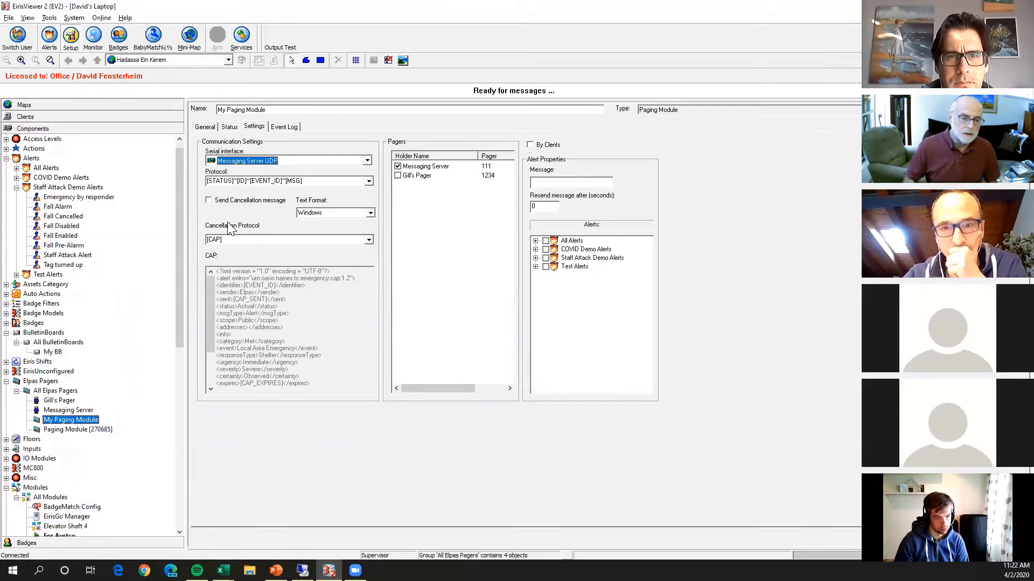
left_click(309, 180)
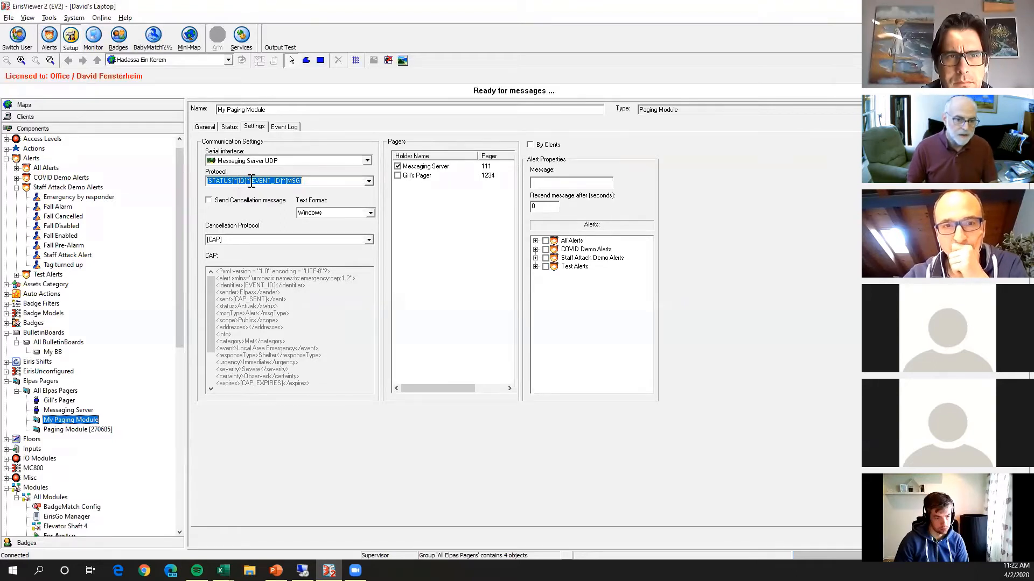
left_click_drag(250, 180, 285, 181)
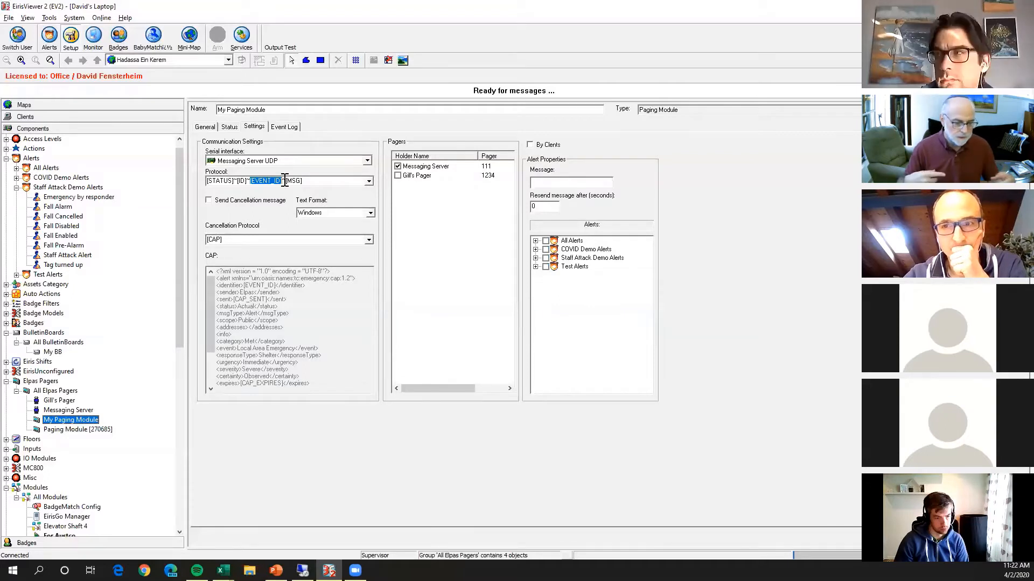
left_click_drag(303, 181, 287, 183)
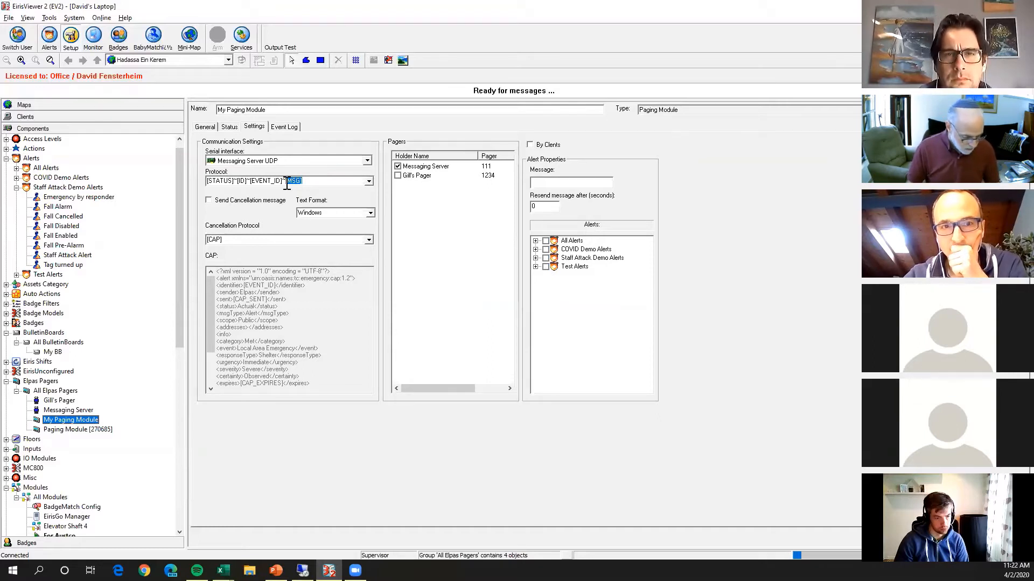
Examine the Staff Attack Alert's message text and compare it with the protocol format of My Paging Module.
left_click(64, 255)
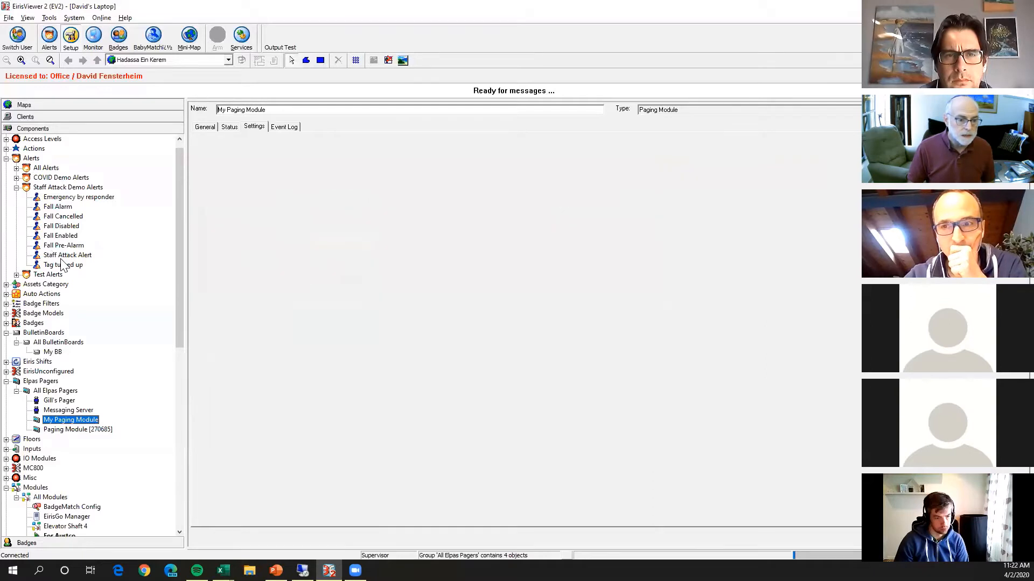
left_click_drag(332, 166, 199, 166)
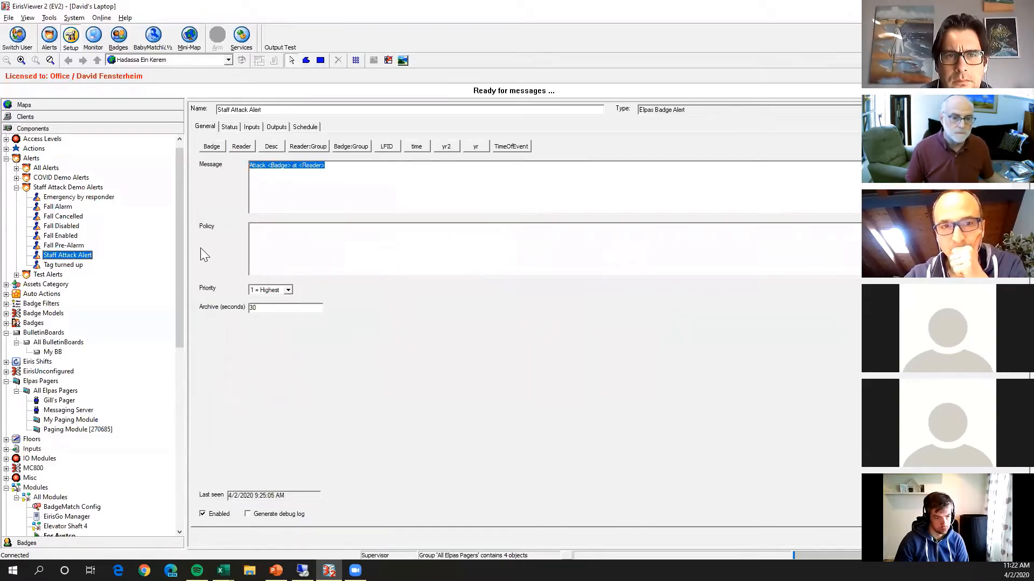
left_click(90, 421)
left_click(255, 127)
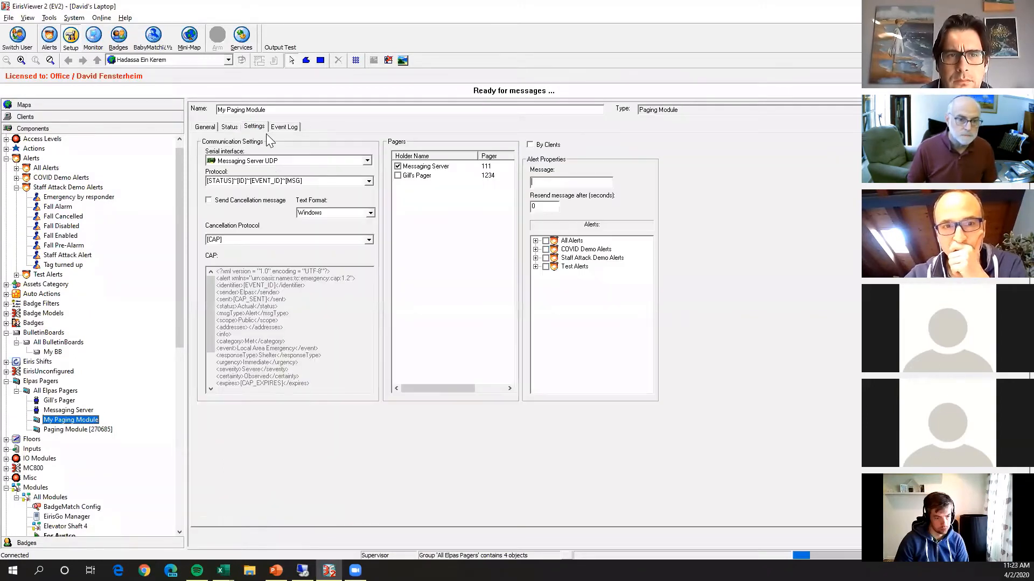
left_click(316, 184)
left_click(286, 181)
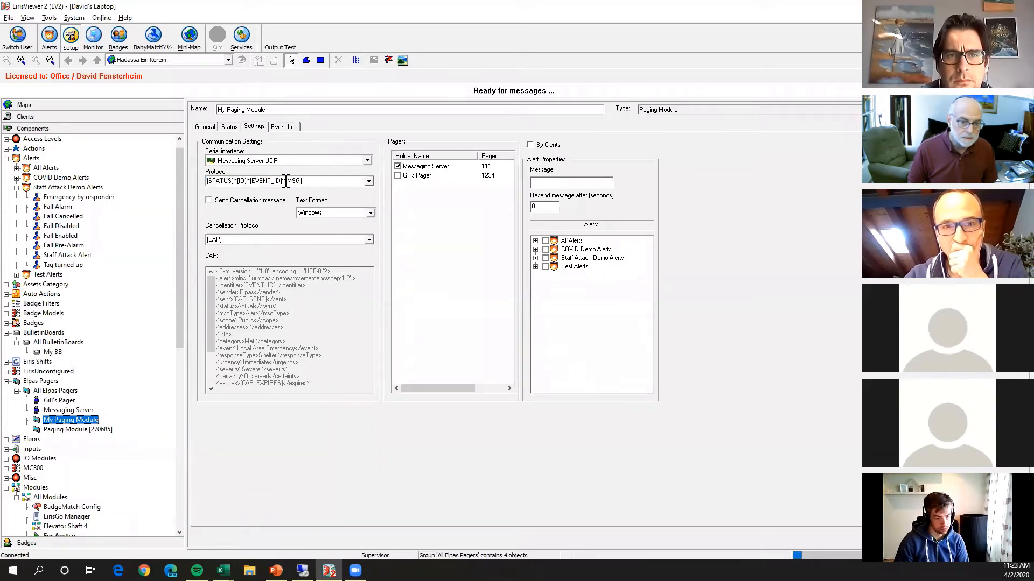
left_click_drag(286, 181, 186, 174)
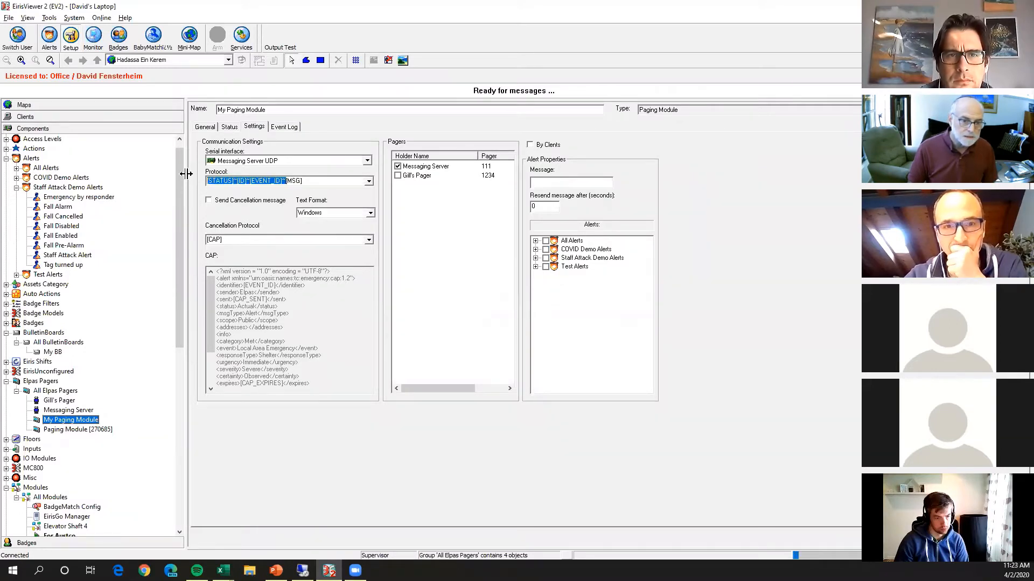
Examine the status, ID and event ID part of My Paging Module's protocol and the message definition of the Staff Attack Alert.
left_click(294, 181)
left_click_drag(287, 181, 208, 179)
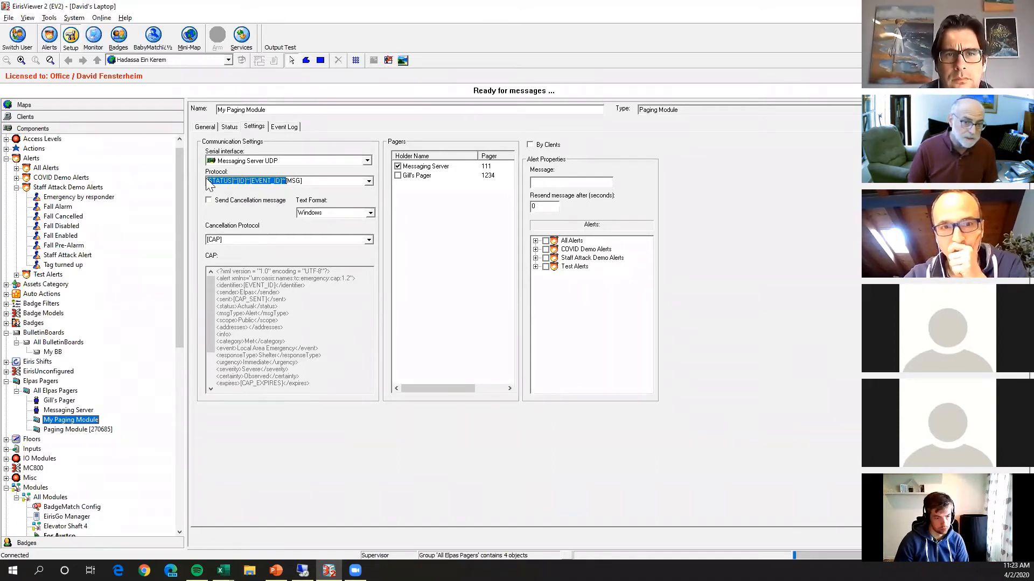
left_click(287, 180)
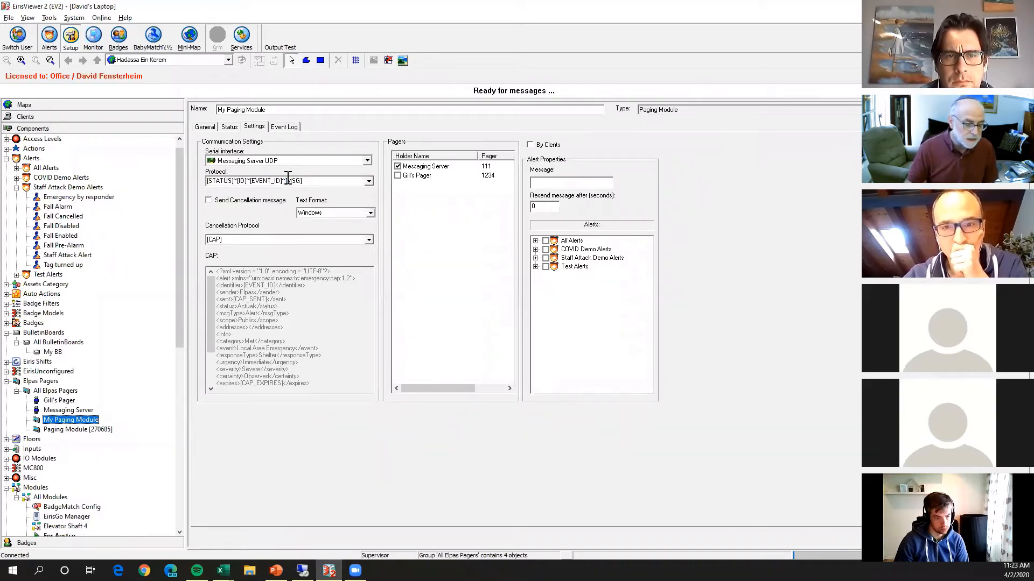
left_click(72, 257)
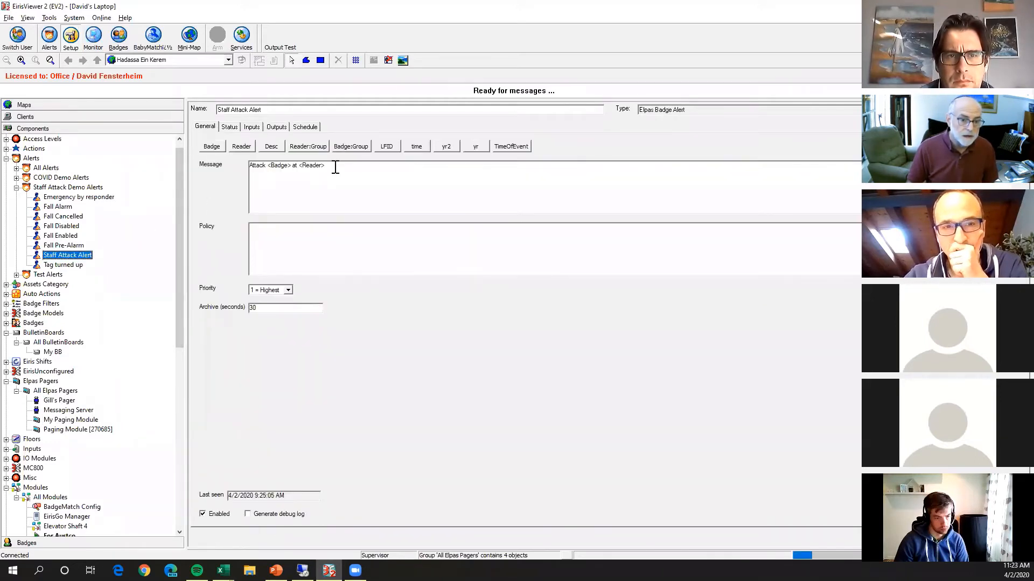
left_click_drag(334, 166, 181, 143)
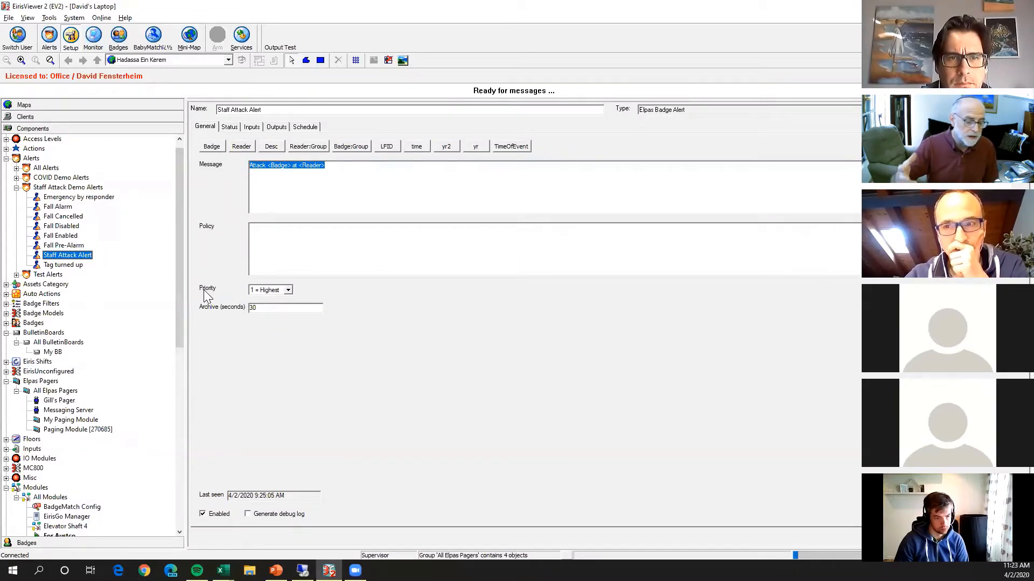
Enter "<Badge> @ <Reader" as a custom alert message in the settings of My Paging Module, and clear it again.
left_click(82, 422)
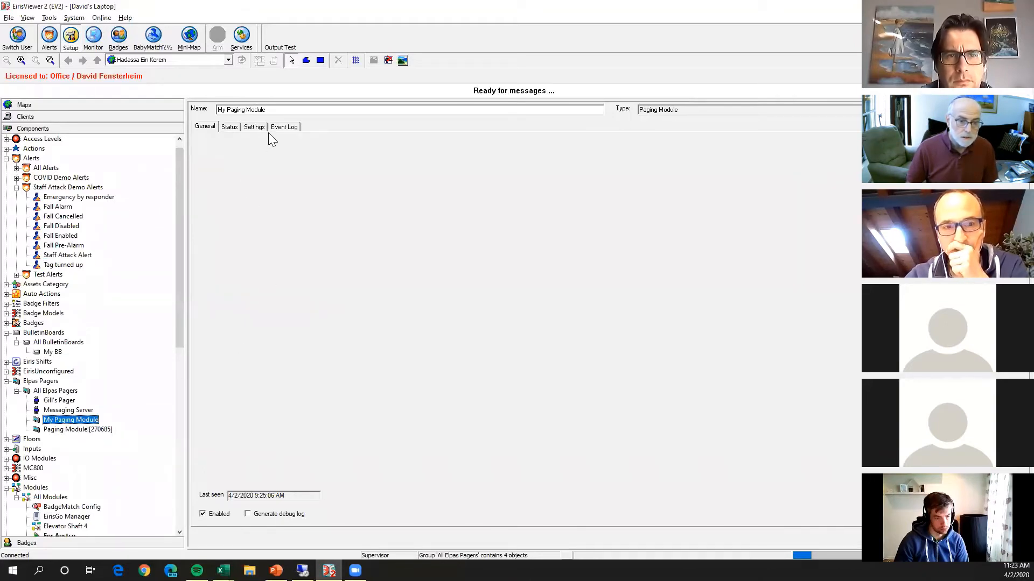
left_click(251, 126)
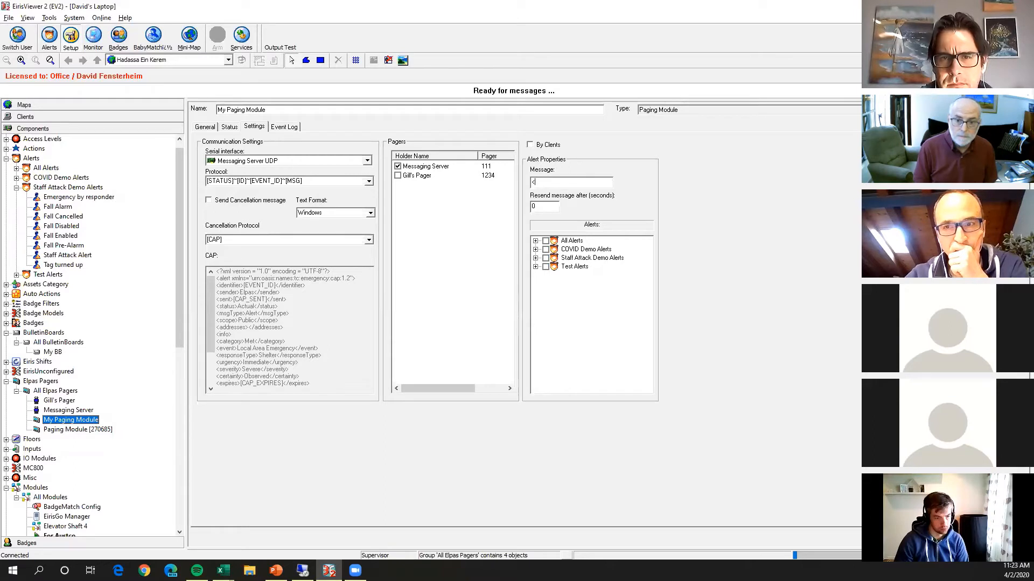
type("e> @ <Reader")
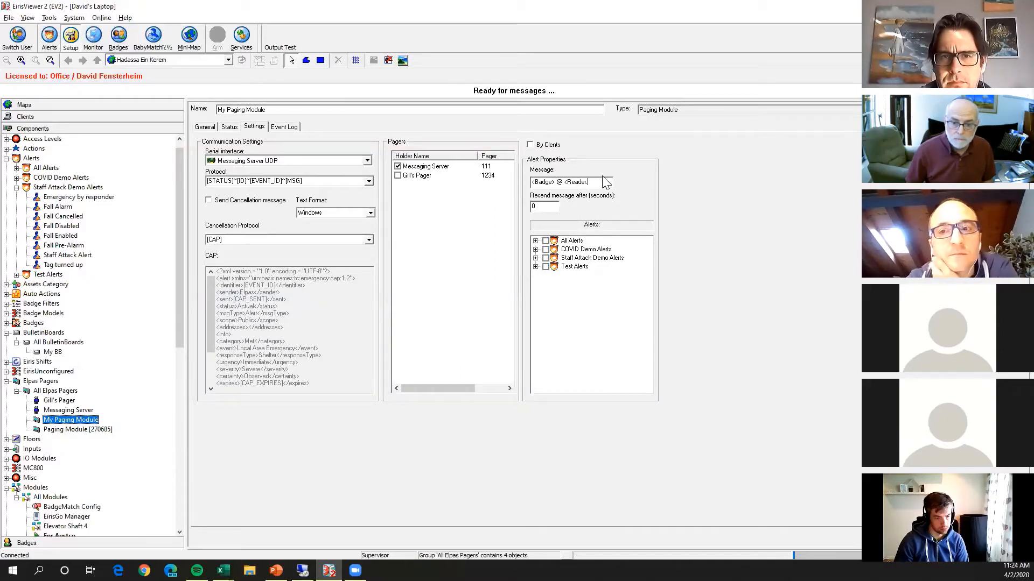
left_click_drag(594, 181, 396, 178)
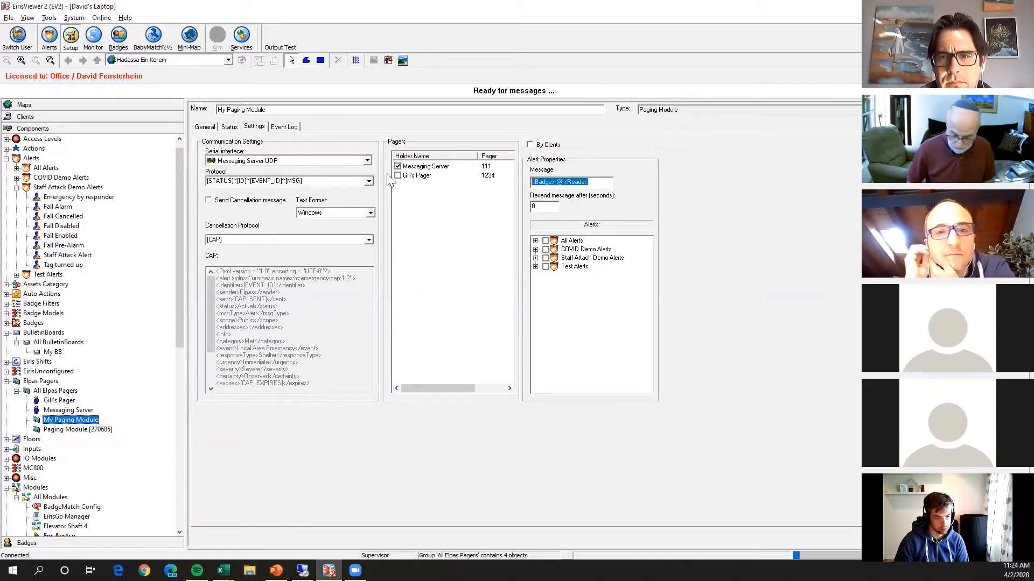
key("Delete")
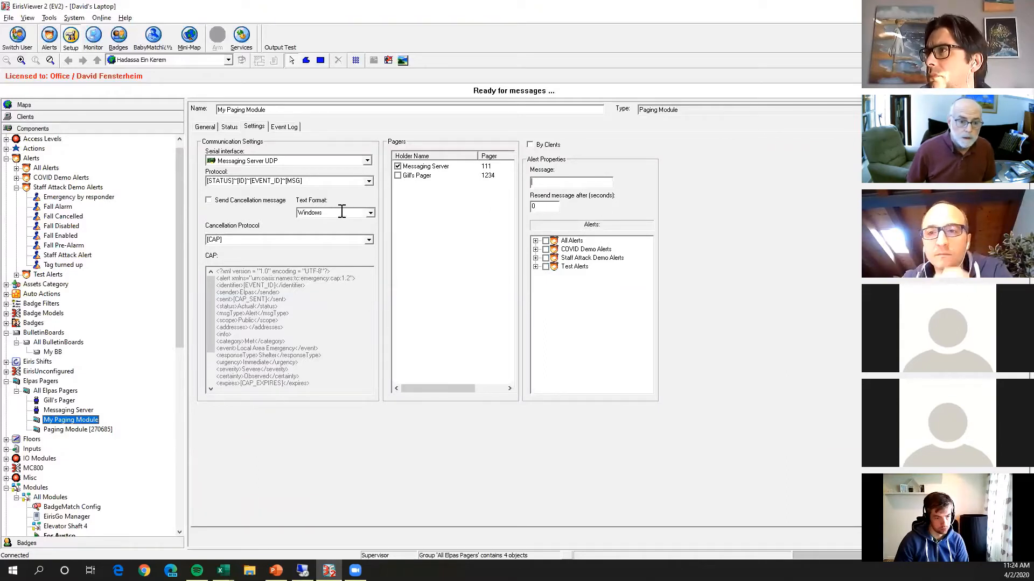
Switch the protocol of My Paging Module to [CAP].
left_click(208, 201)
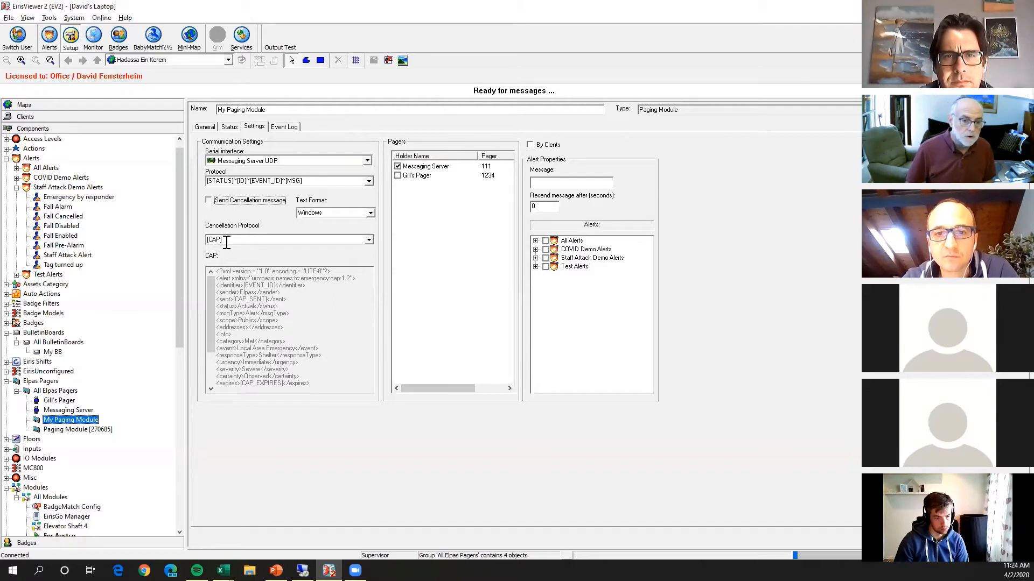
left_click(369, 181)
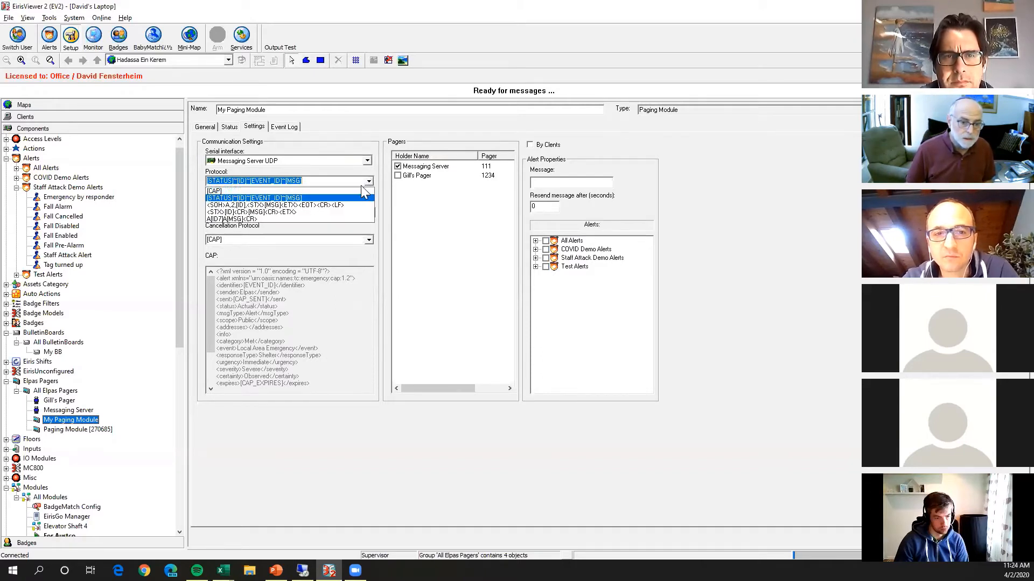
left_click(333, 187)
left_click(243, 179)
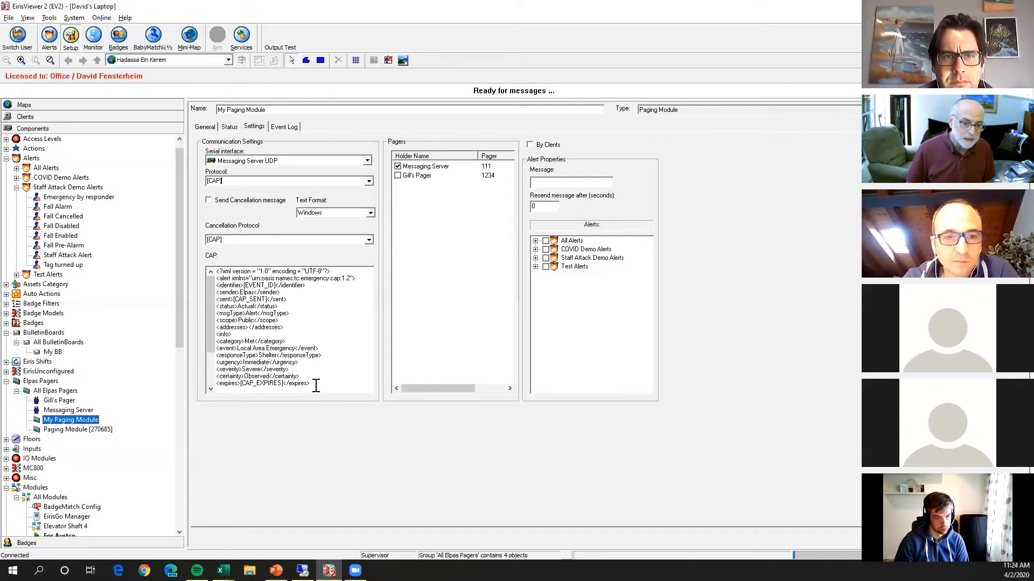
Examine the CAP XML template of My Paging Module, from the event identifier to the [MSG] headline and the description.
left_click_drag(316, 386, 184, 243)
left_click(244, 308)
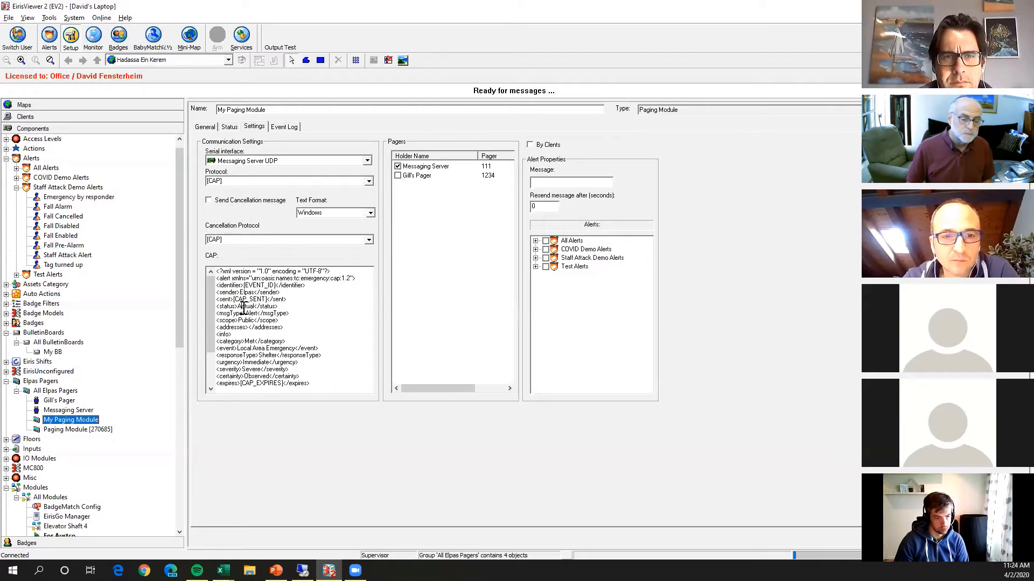
scroll(289, 331, "down", 3)
scroll(289, 331, "up", 3)
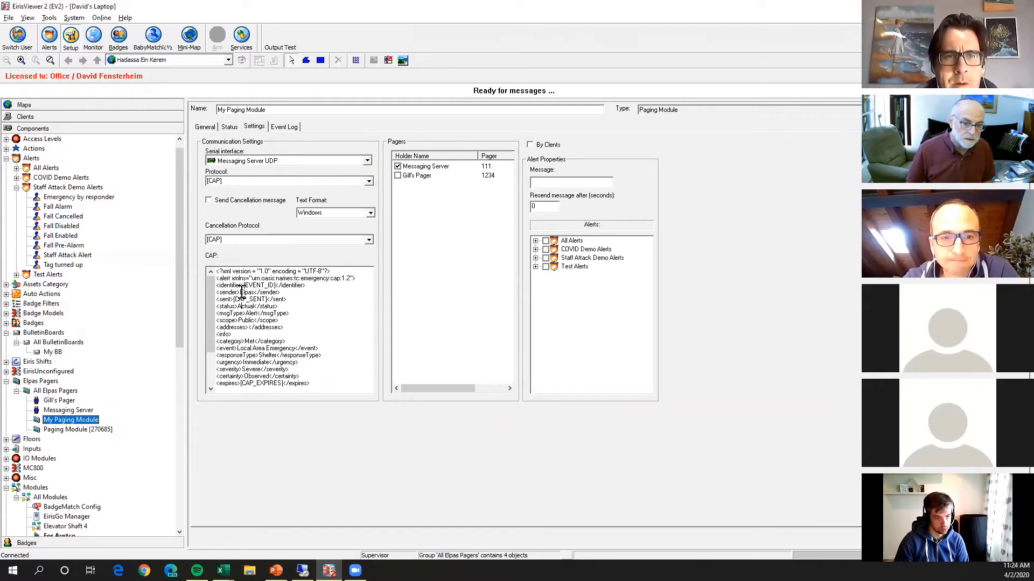
scroll(257, 301, "down", 2)
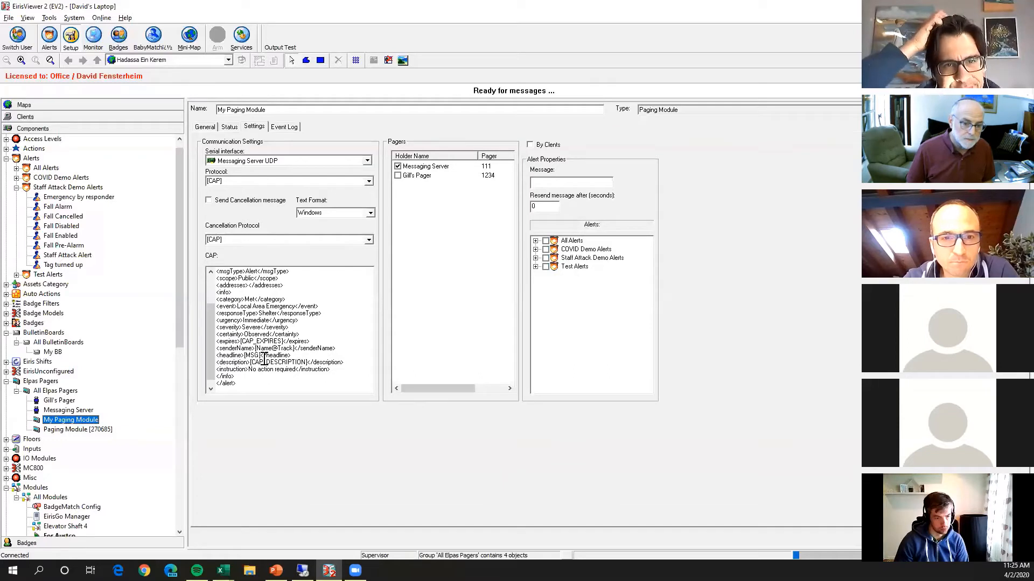
left_click_drag(261, 356, 237, 354)
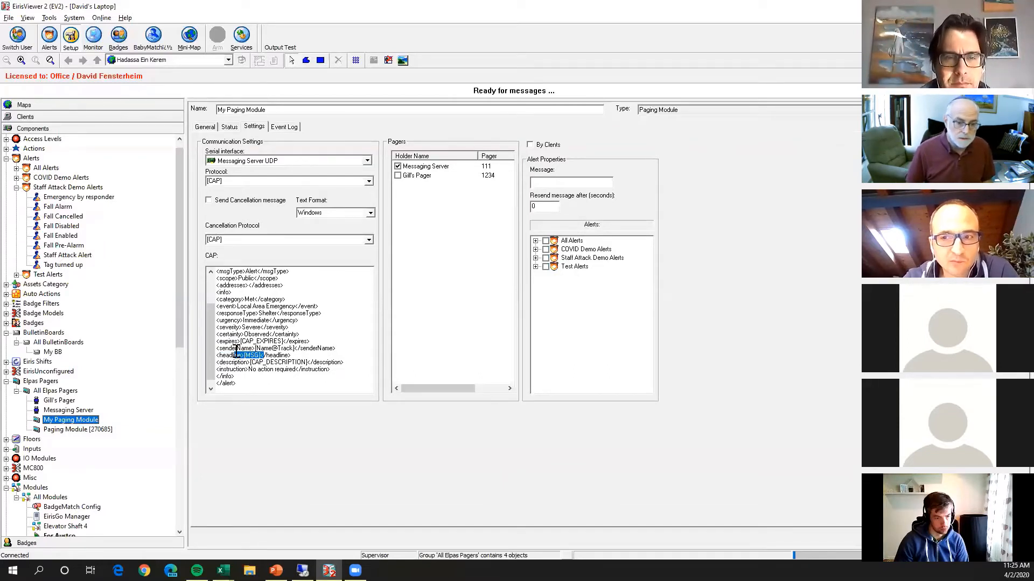
left_click_drag(212, 362, 215, 313)
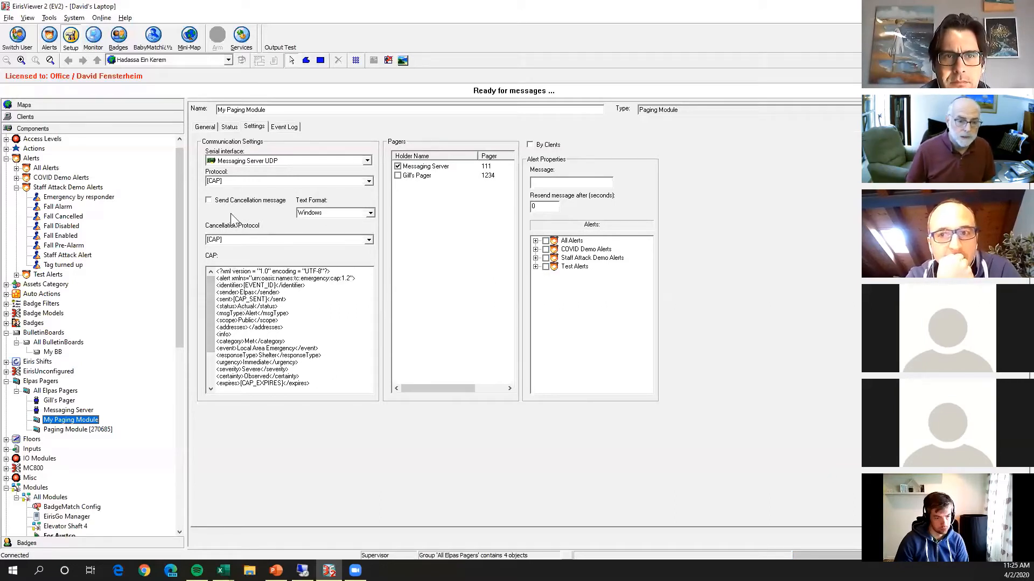
Set the protocol of My Paging Module back to the format with status, ID, event ID and message fields.
left_click(368, 182)
left_click(322, 199)
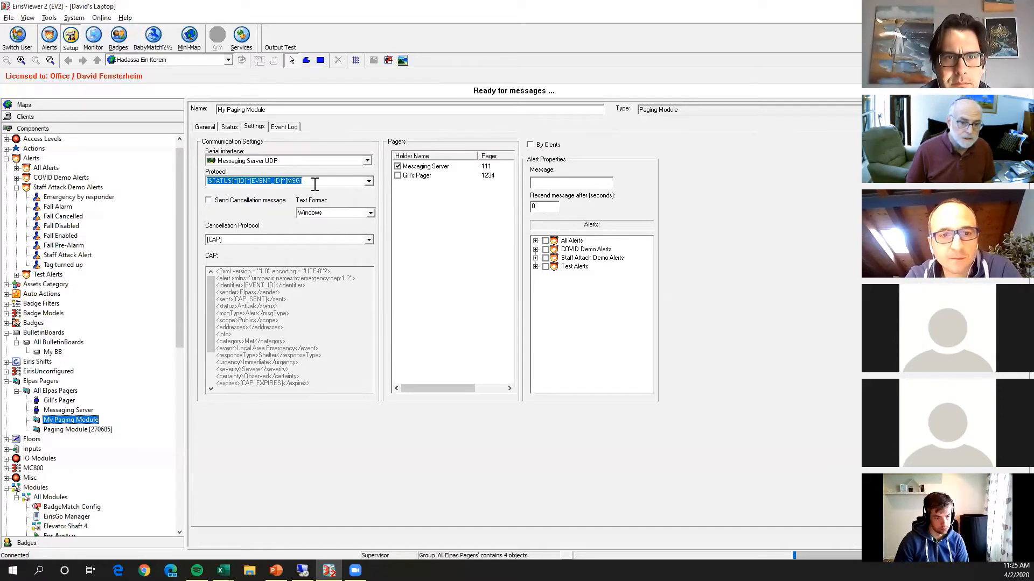
left_click_drag(305, 181, 176, 173)
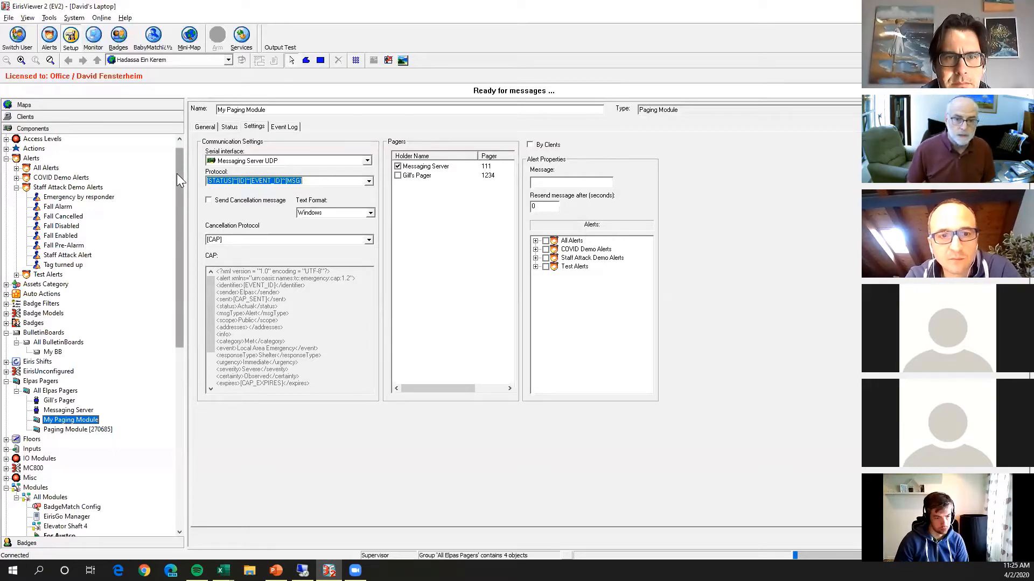
View My Paging Module's event log and disable the Responder arrives at victim auto action in the Staff Attack group.
left_click(285, 127)
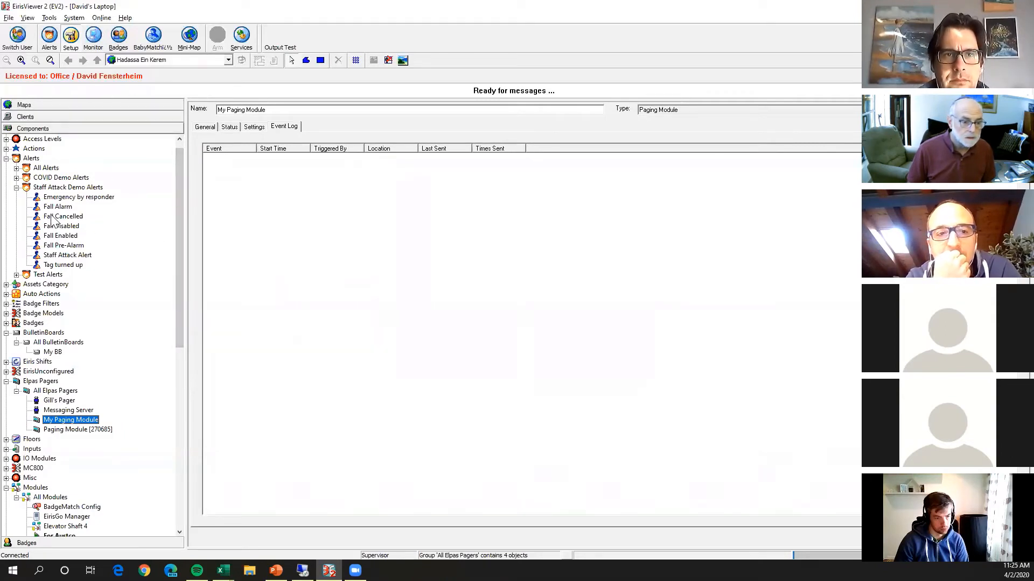
left_click(6, 294)
left_click(81, 351)
left_click(219, 514)
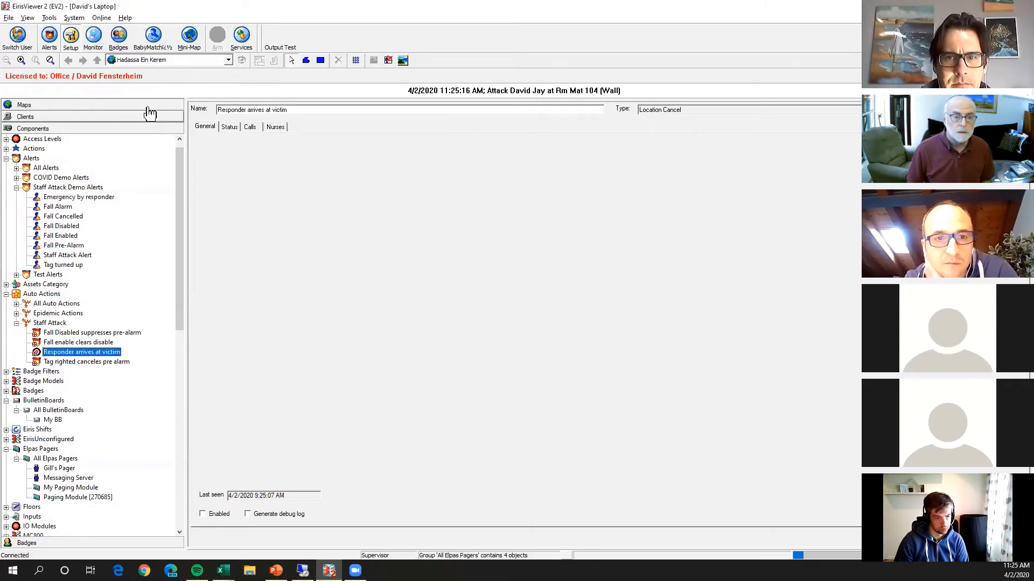
Mark Notify Security and Call Police as done for the active attack alert at Rm Mat 104 (Wall), and close the event.
left_click_drag(181, 231, 176, 389)
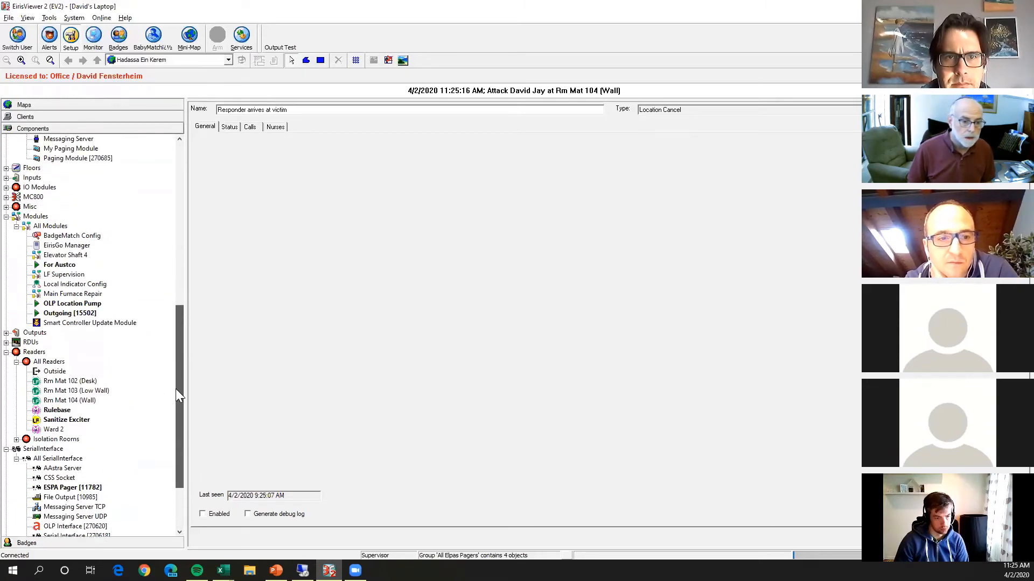
scroll(176, 389, "up", 3)
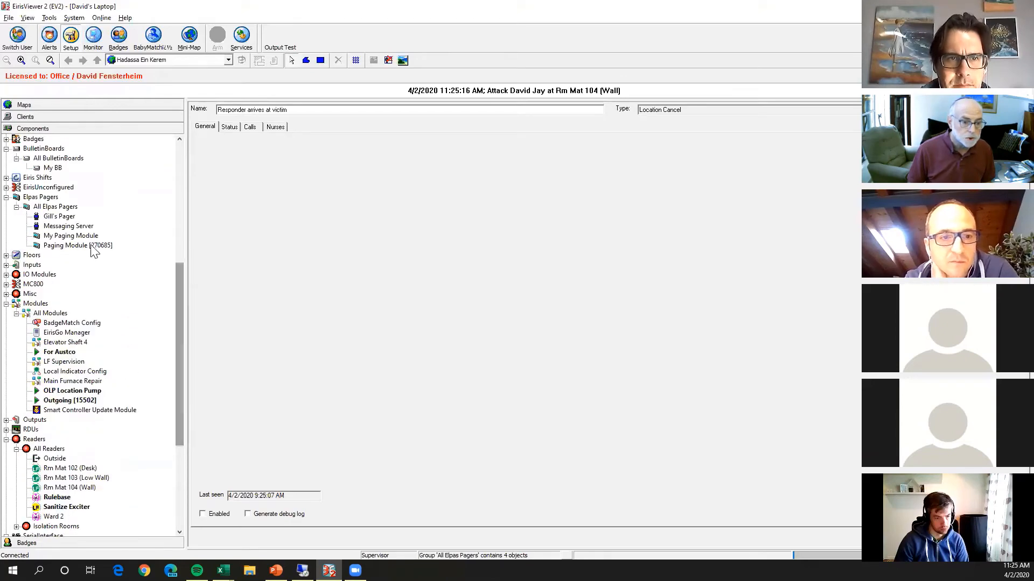
left_click(49, 37)
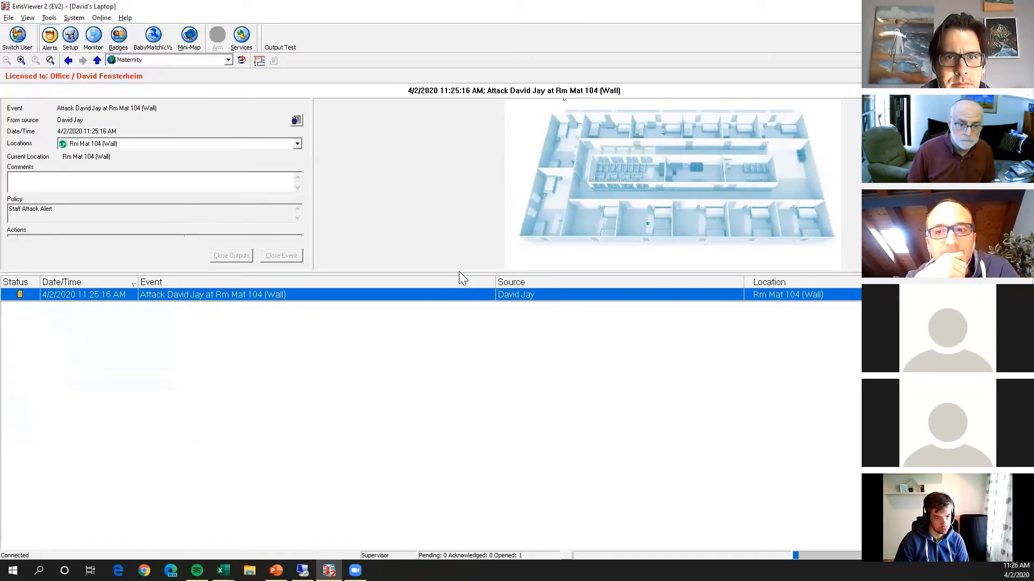
left_click_drag(459, 272, 409, 451)
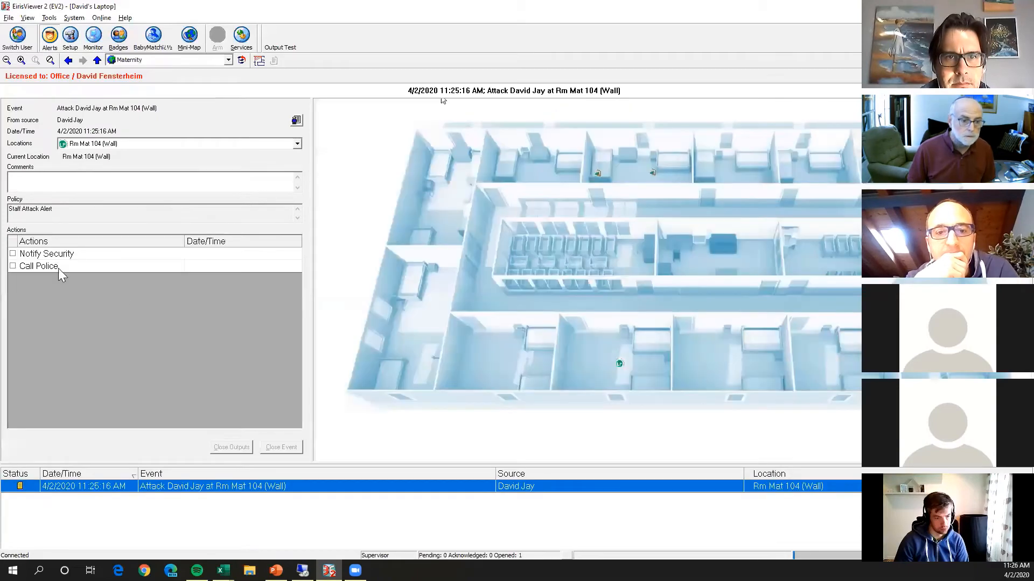
left_click(21, 254)
left_click(22, 266)
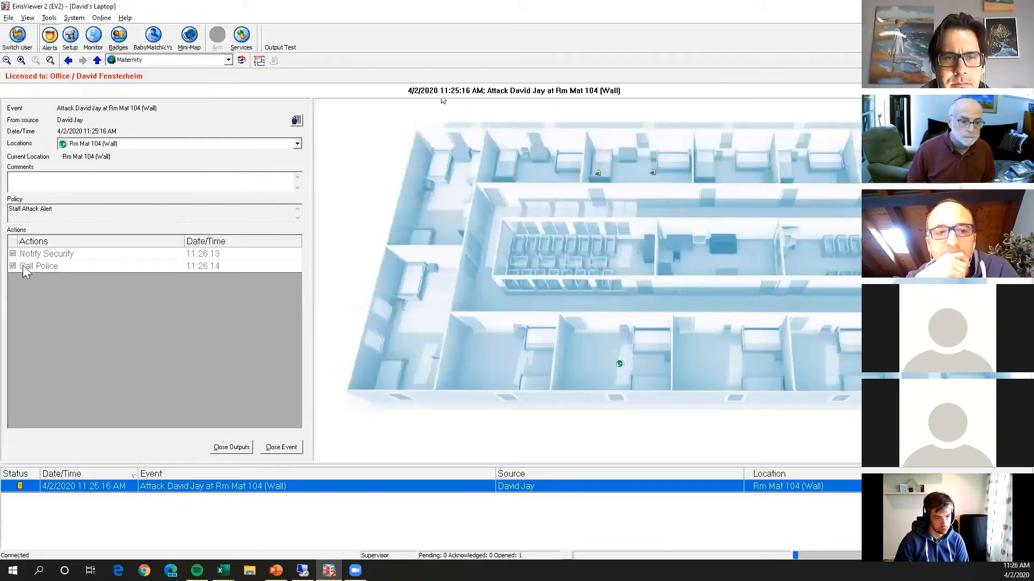
left_click(277, 447)
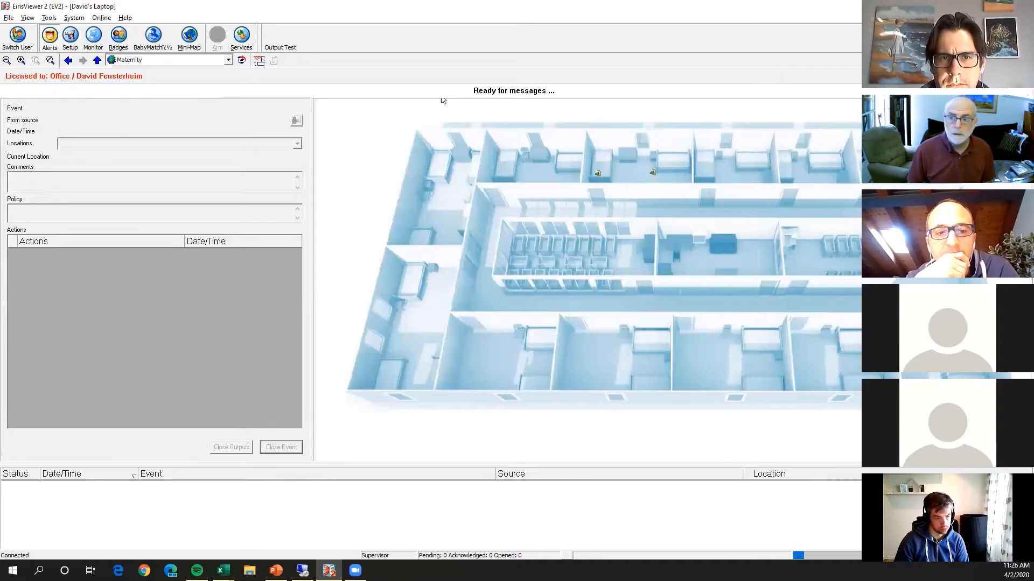
Return to EirisViewer, review the Staff Attack Demo Alerts in My Paging Module's settings, and inspect its event log with a widened Last Sent column.
left_click(971, 6)
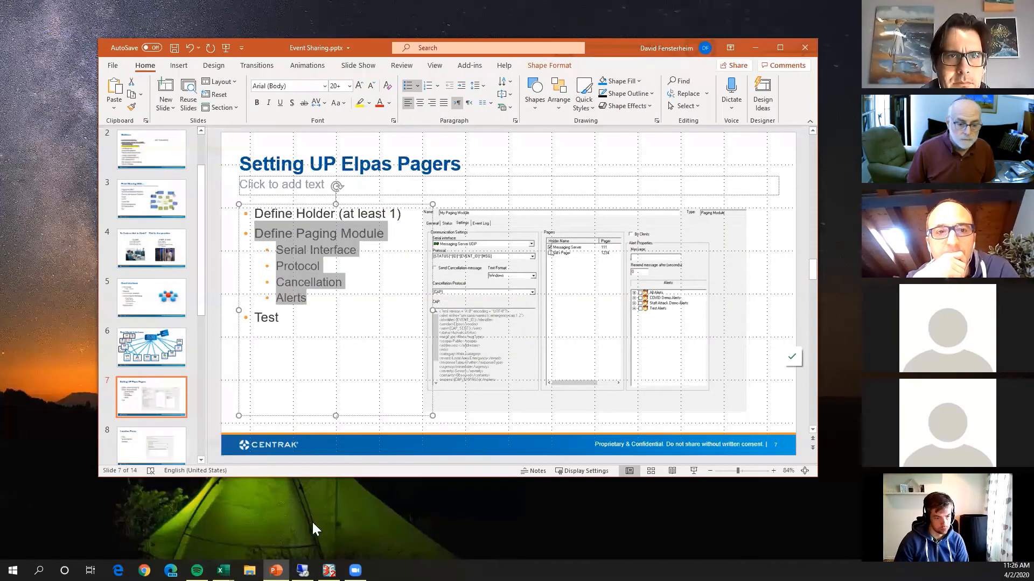
left_click(329, 570)
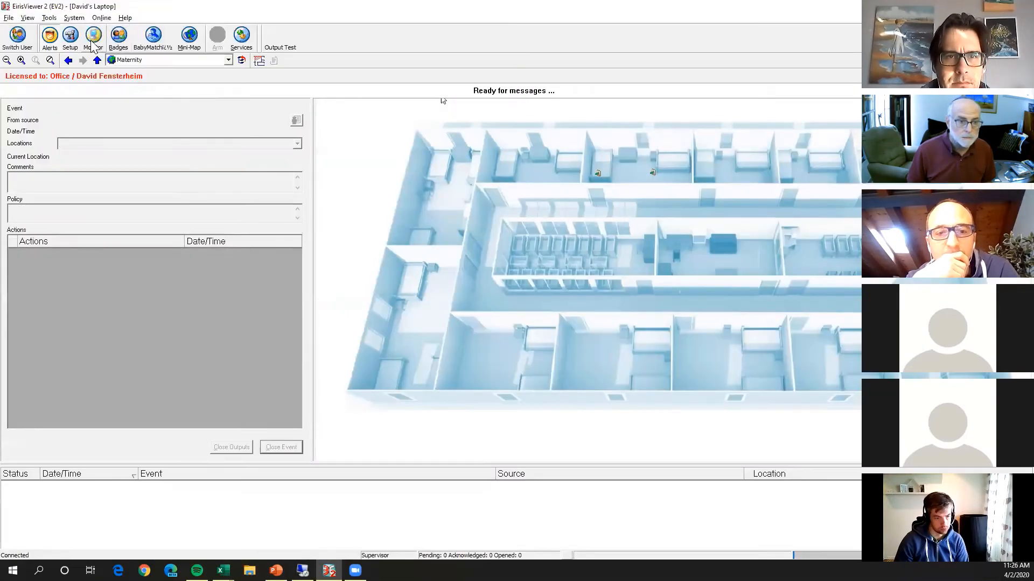
left_click(70, 36)
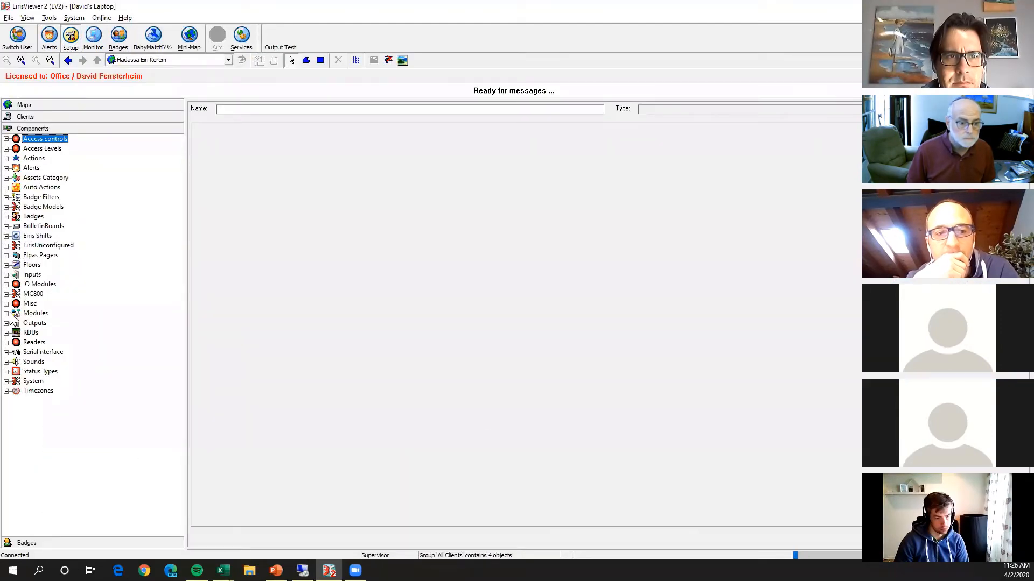
left_click(6, 255)
left_click(16, 265)
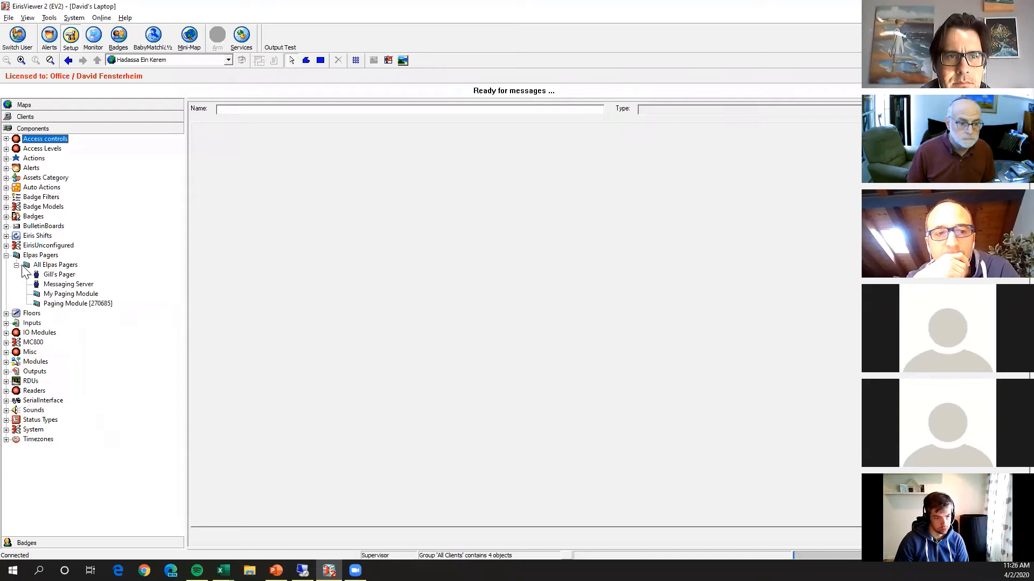
left_click(76, 294)
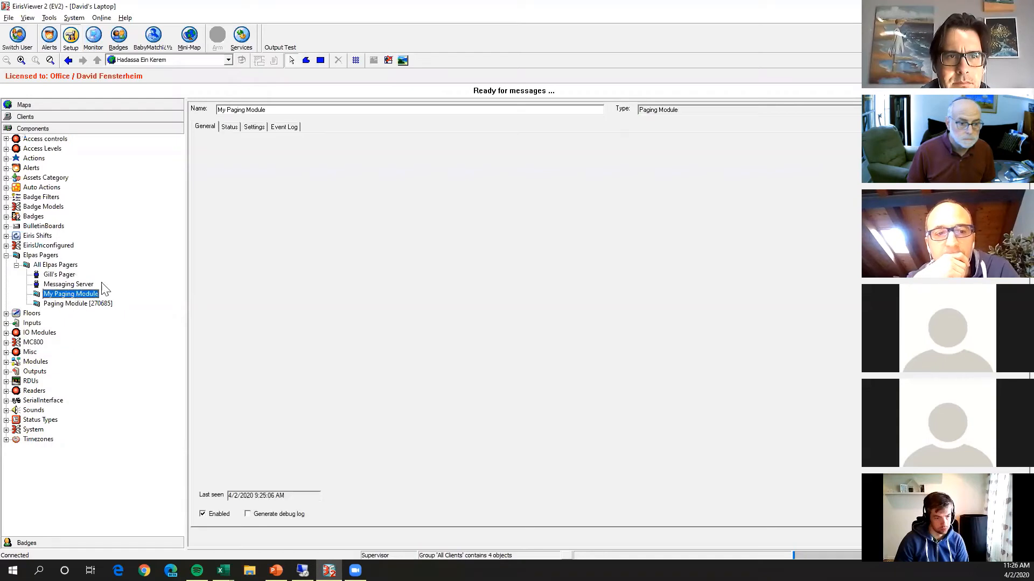
left_click(254, 127)
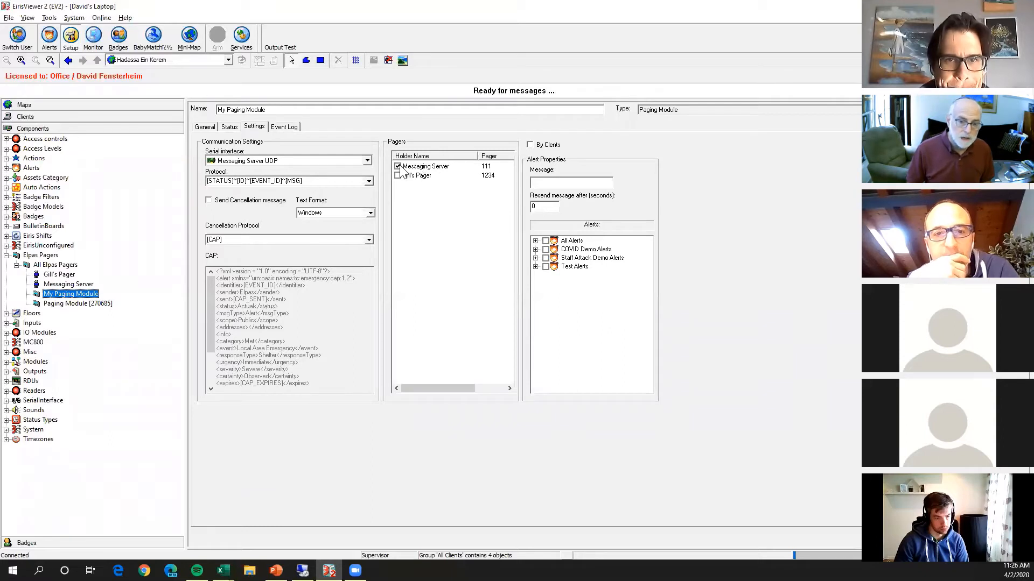
left_click(535, 258)
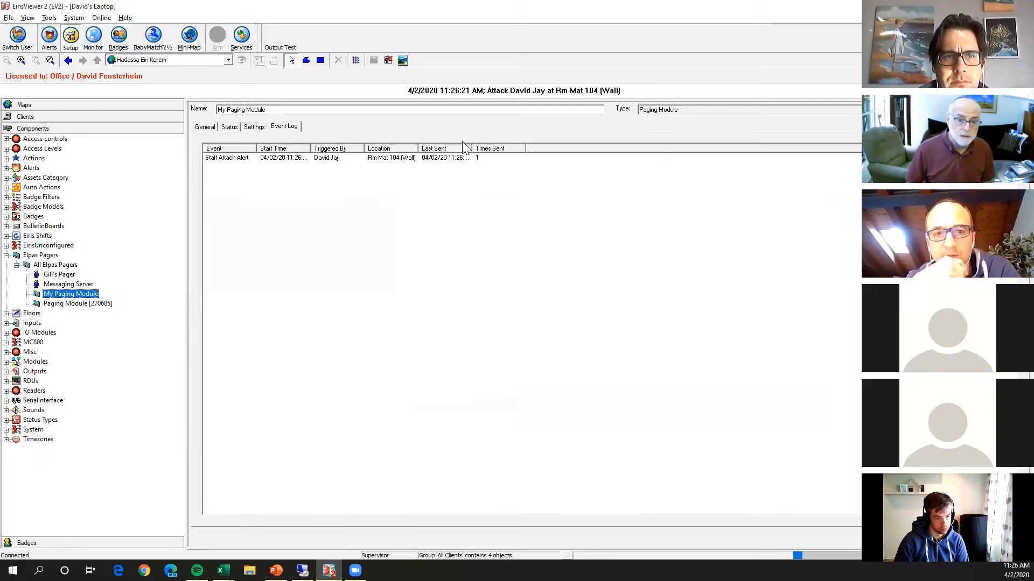
left_click_drag(469, 148, 646, 183)
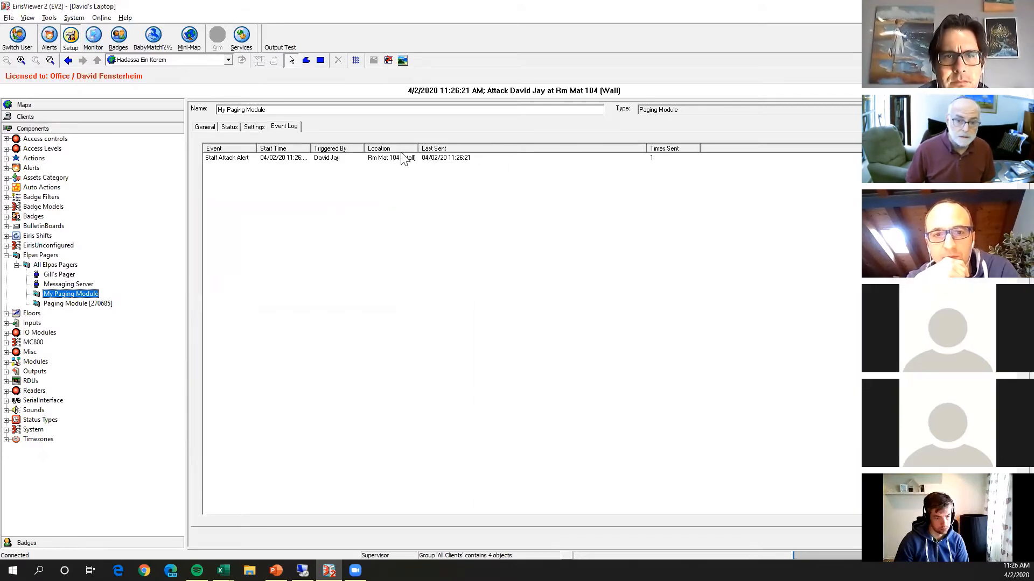
Widen the Location and Start Time columns and narrow the Last Sent column in My Paging Module's event log.
left_click_drag(419, 147, 553, 162)
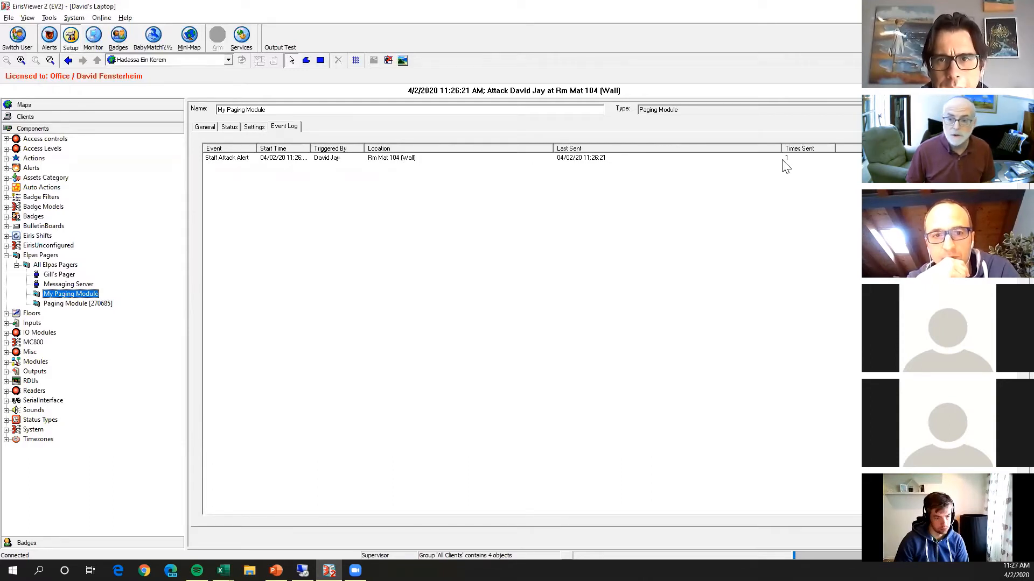
left_click_drag(777, 148, 644, 154)
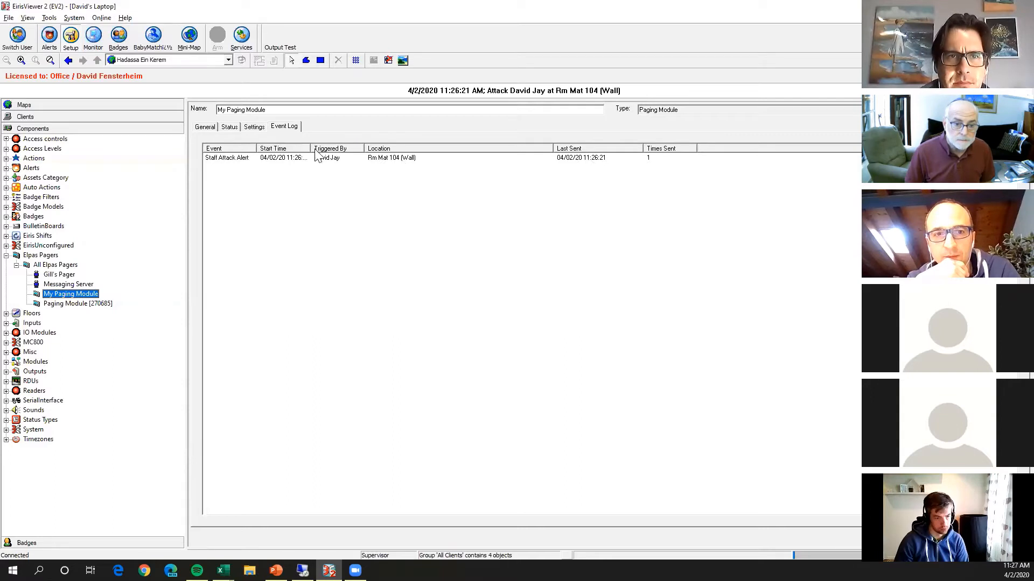
left_click_drag(312, 148, 369, 148)
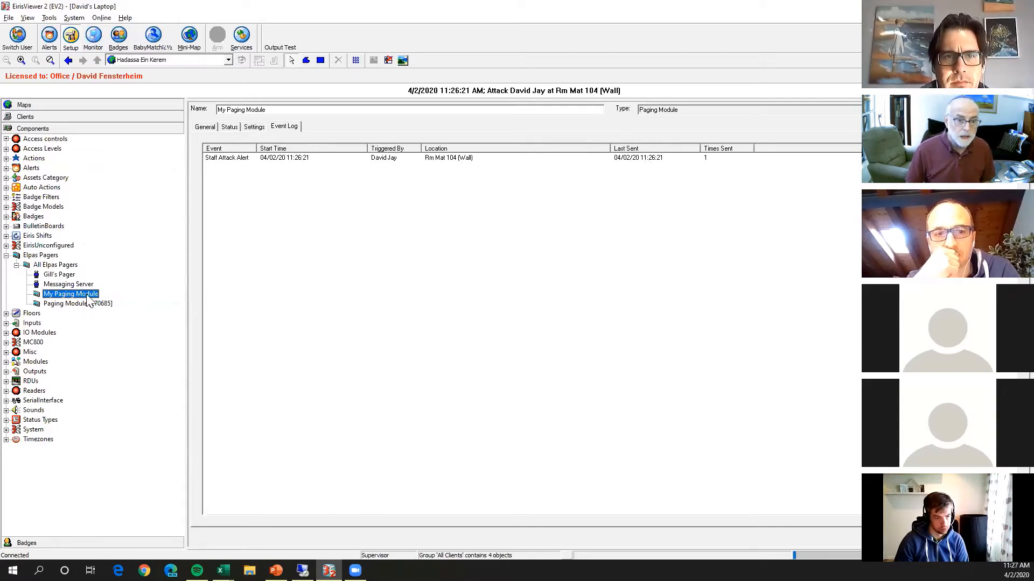
View My Paging Module's settings, check the Location Pump slide in PowerPoint, and return to EirisViewer.
left_click(254, 128)
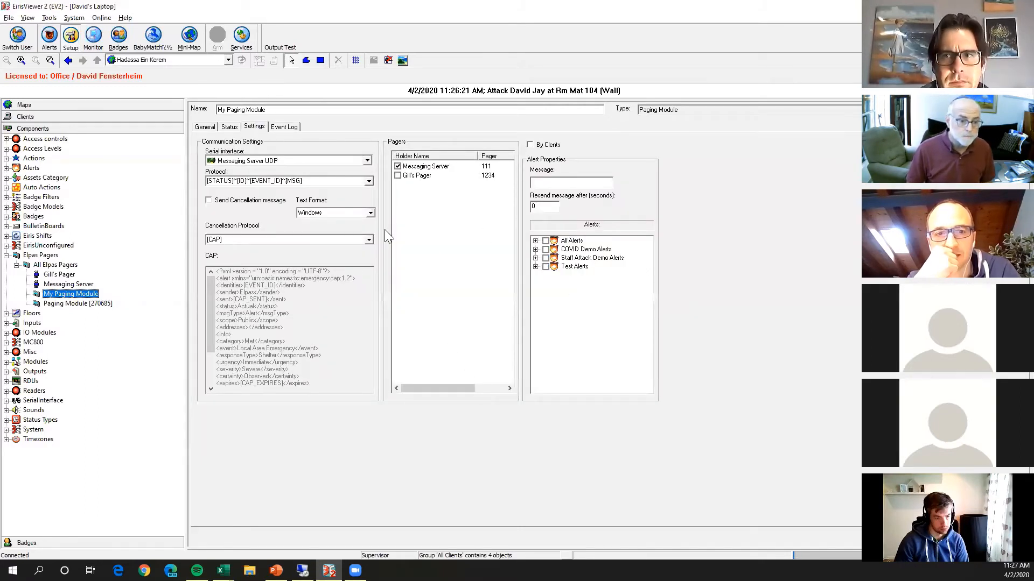
key("alt+Tab")
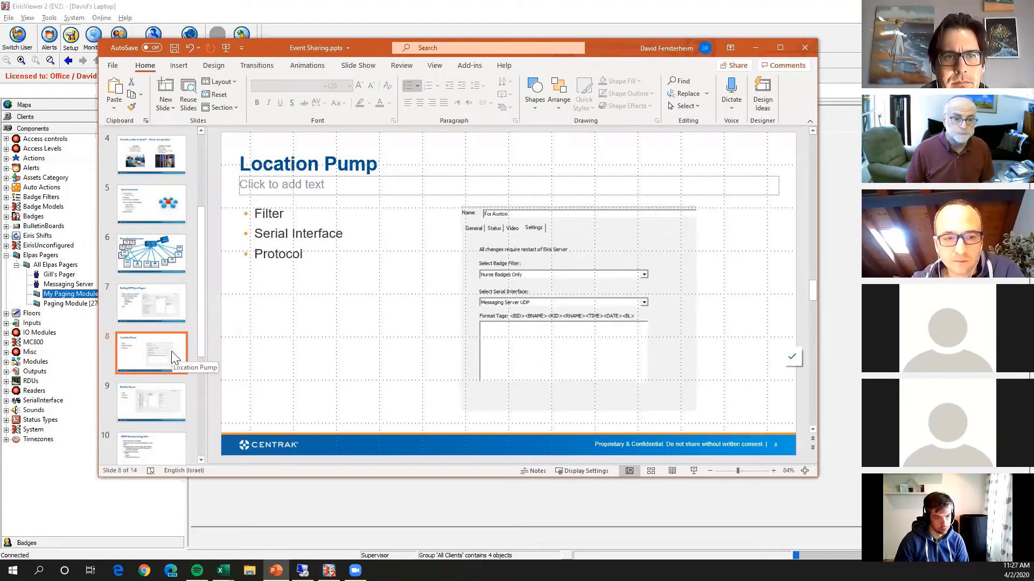
left_click(344, 16)
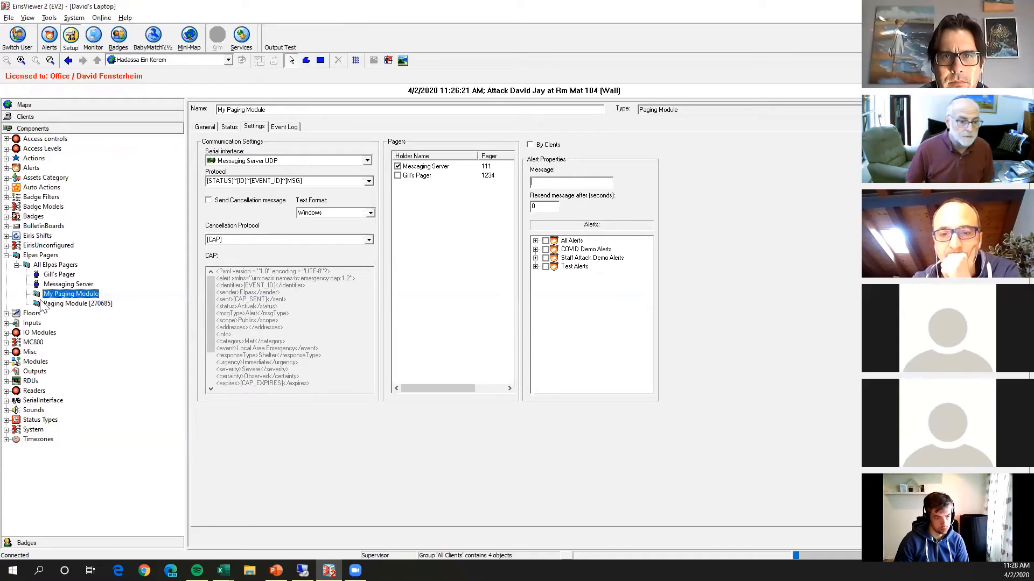
Add one Outgoing object to Modules and set its badge filter to Nurse Badges Only.
left_click(6, 362)
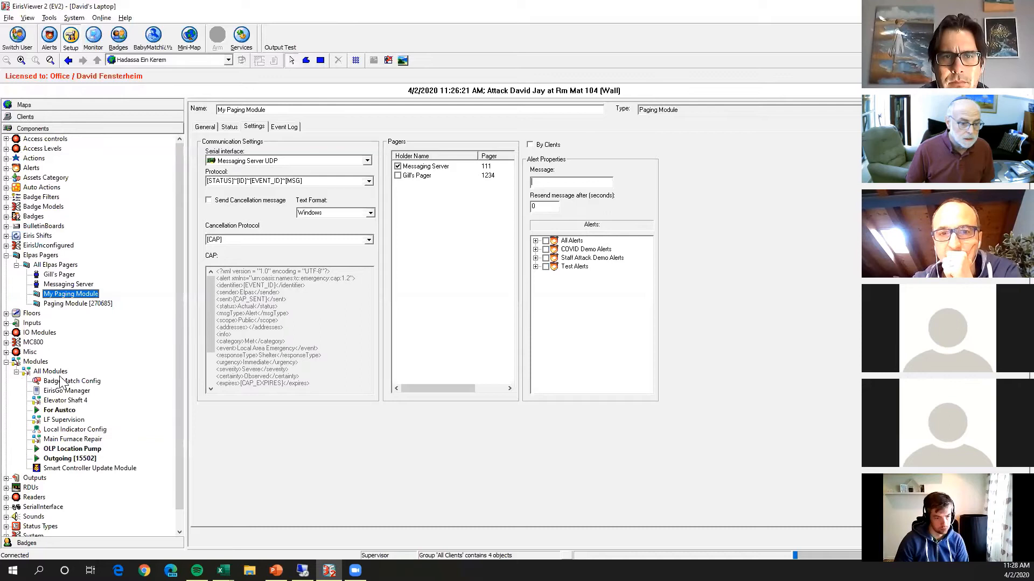
left_click(67, 411)
right_click(42, 368)
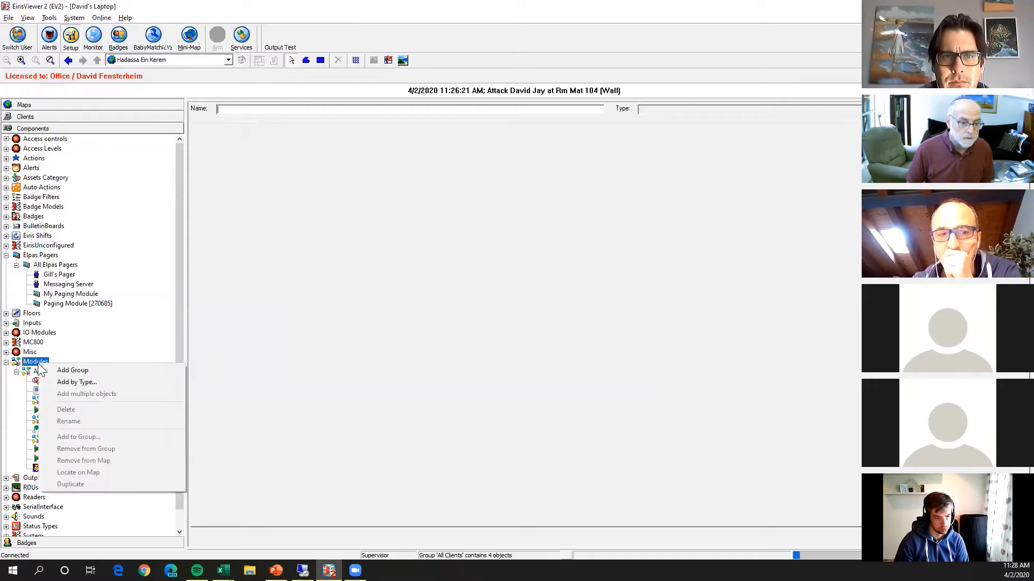
left_click(70, 382)
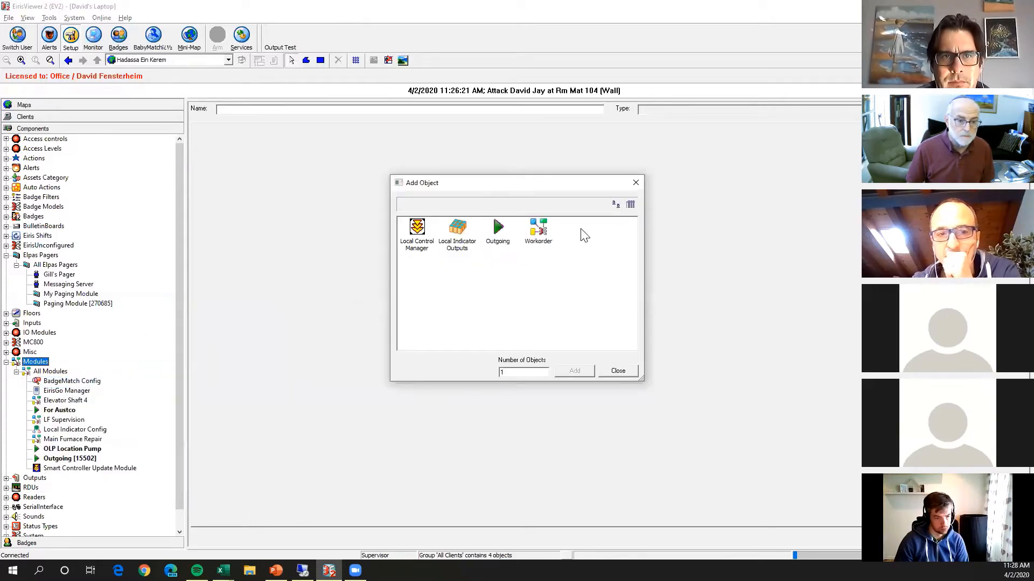
double_click(496, 230)
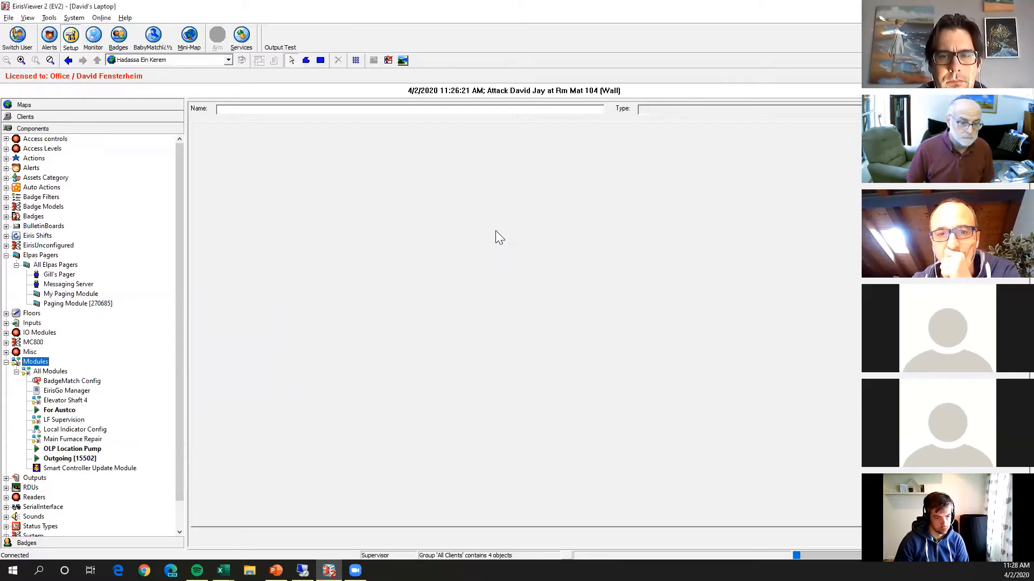
left_click(277, 127)
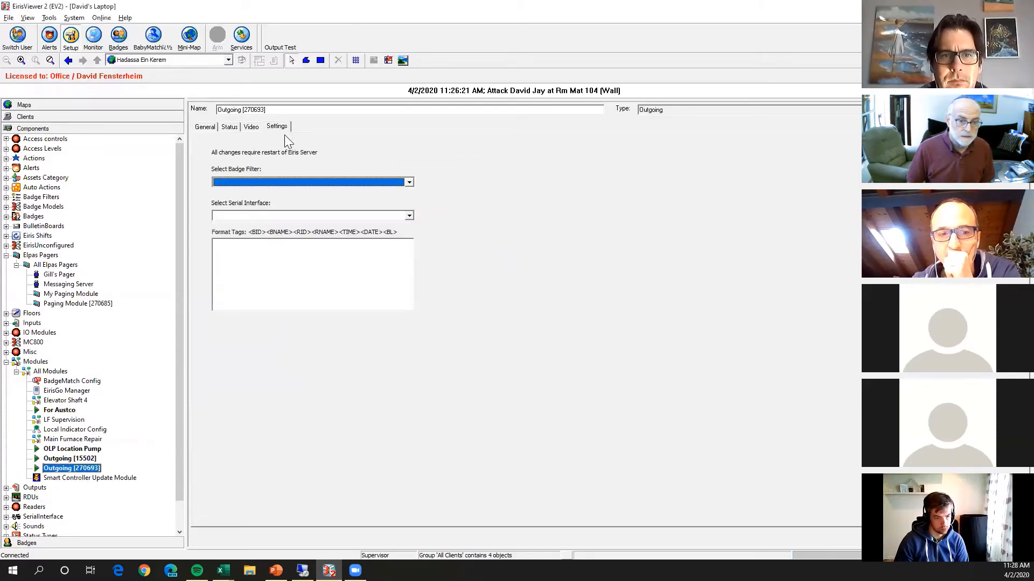
left_click(399, 184)
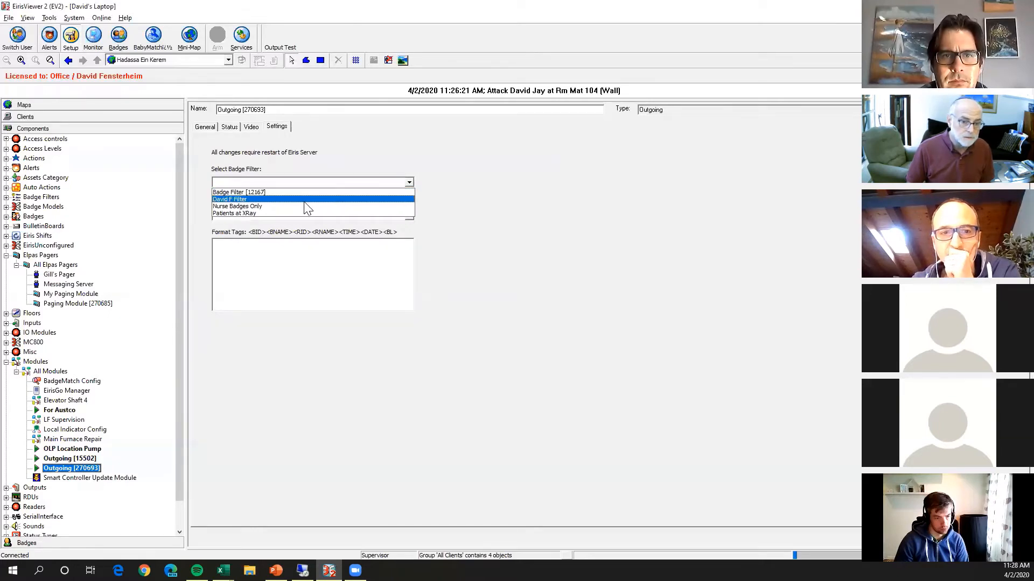
left_click(305, 206)
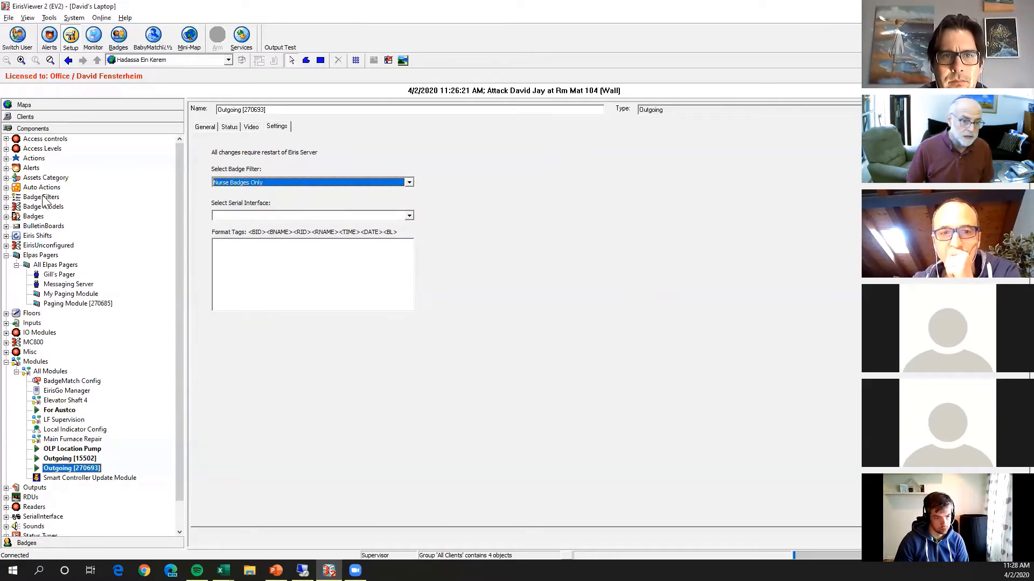
Expand All Badge Filters and view the general criteria of the filter named after a person.
left_click(6, 197)
left_click(16, 206)
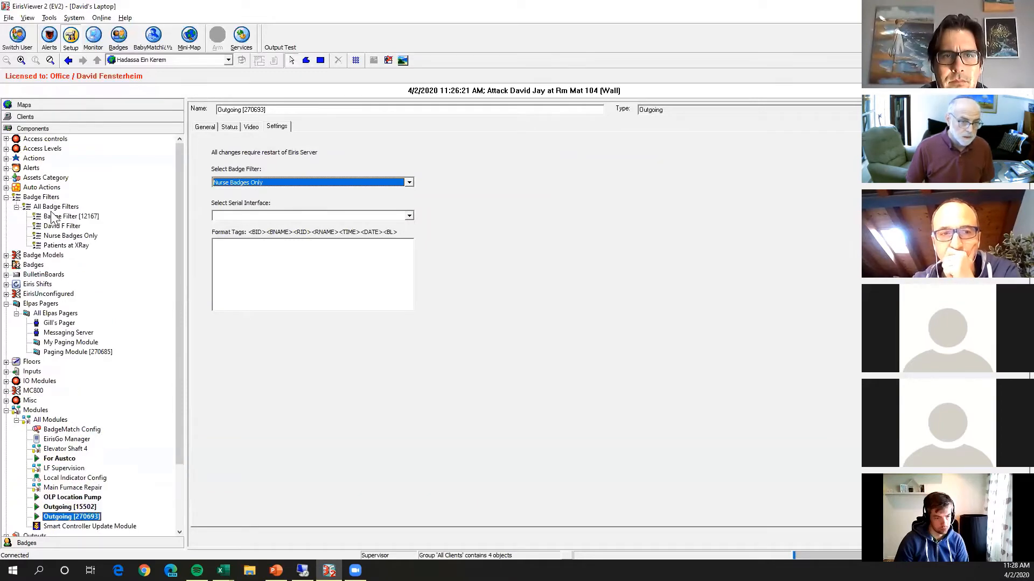
left_click(76, 227)
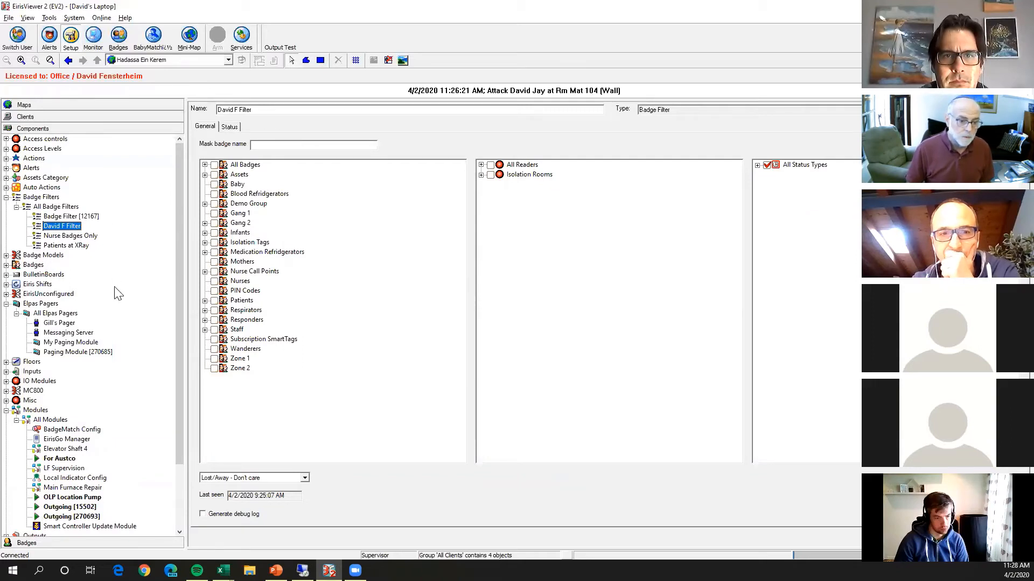
Set the Outgoing [15502] module's badge filter to the one named after a person and its serial interface to Messaging Server TCP.
left_click(64, 508)
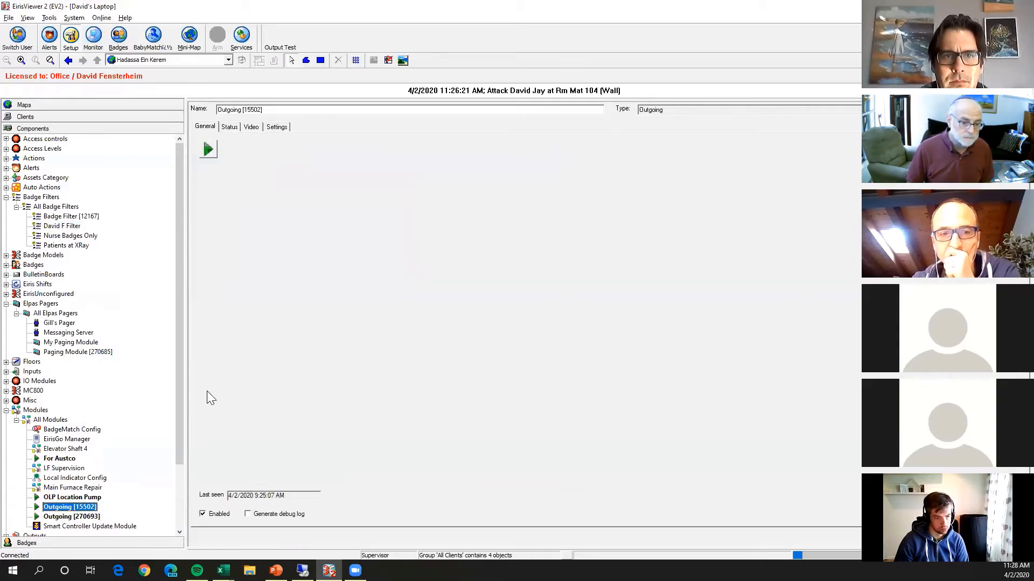
left_click(277, 127)
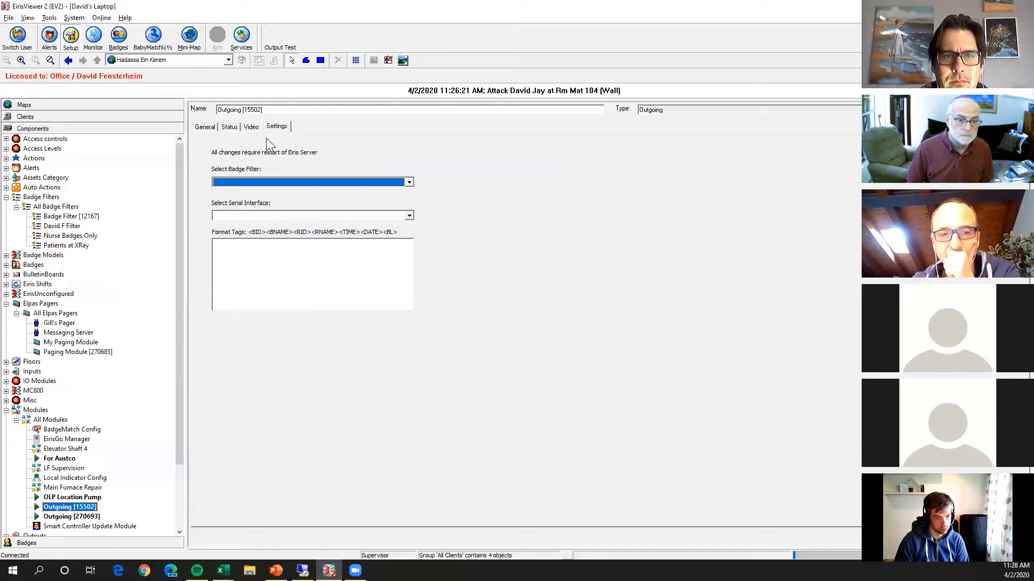
left_click(243, 181)
left_click(242, 199)
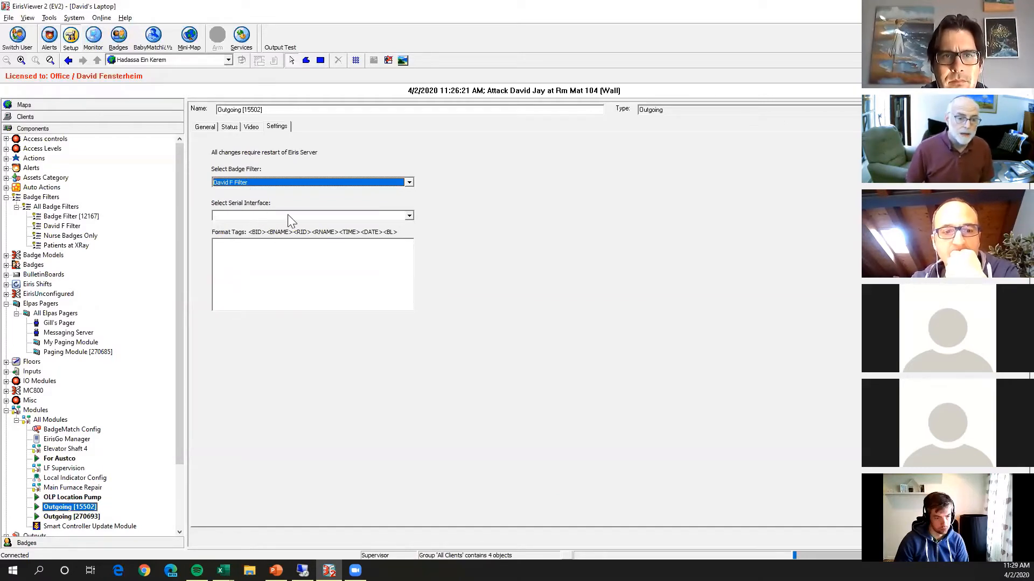
left_click(409, 216)
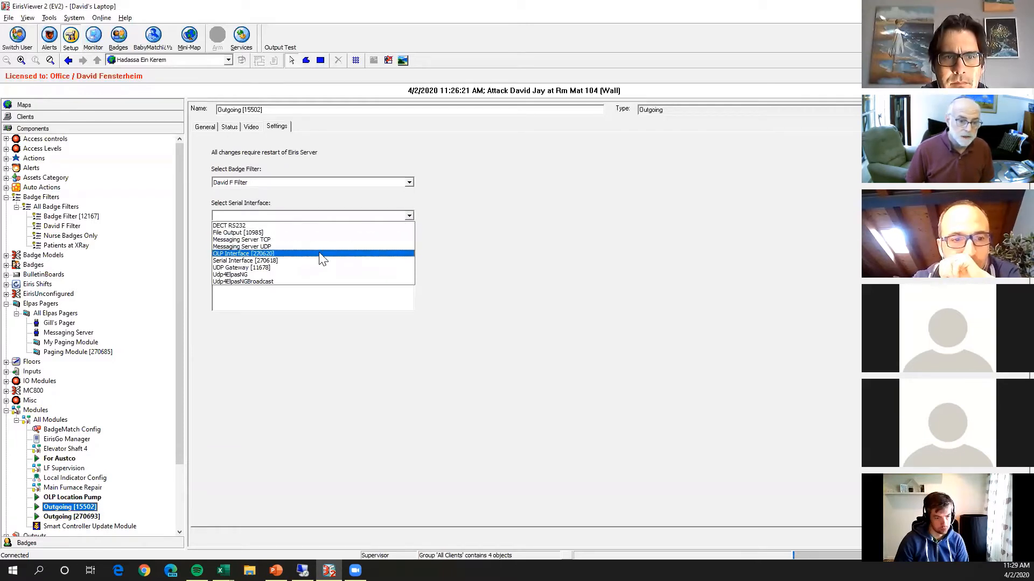
left_click(325, 240)
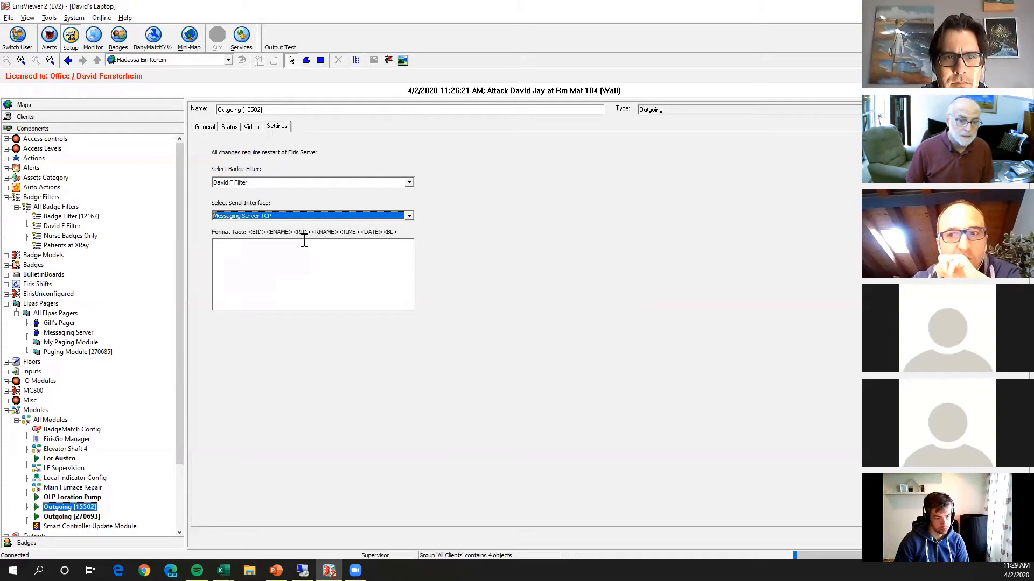
left_click(304, 242)
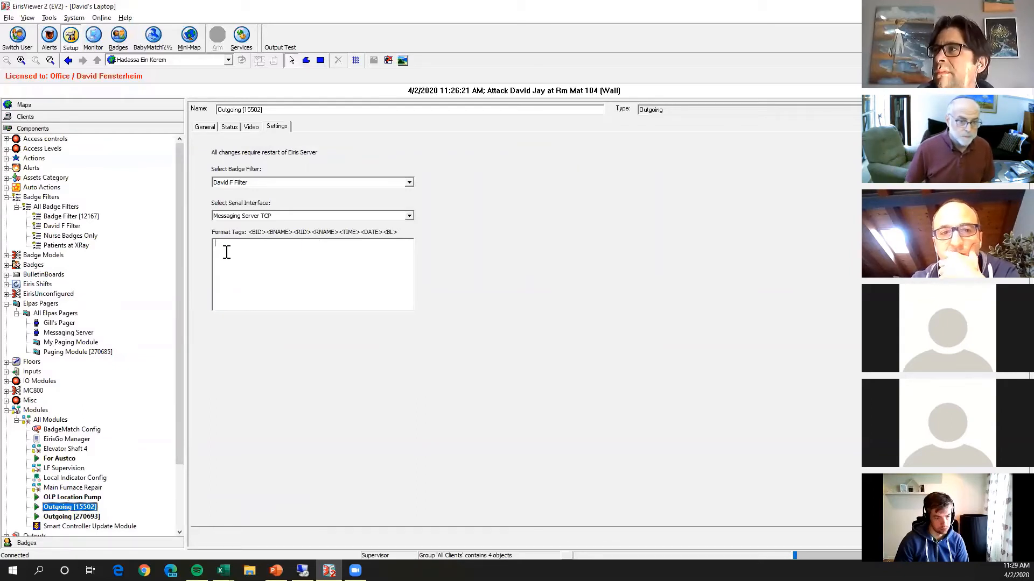
Expand All BulletinBoards and open the settings of the My BB bulletin board.
left_click_drag(179, 267, 180, 315)
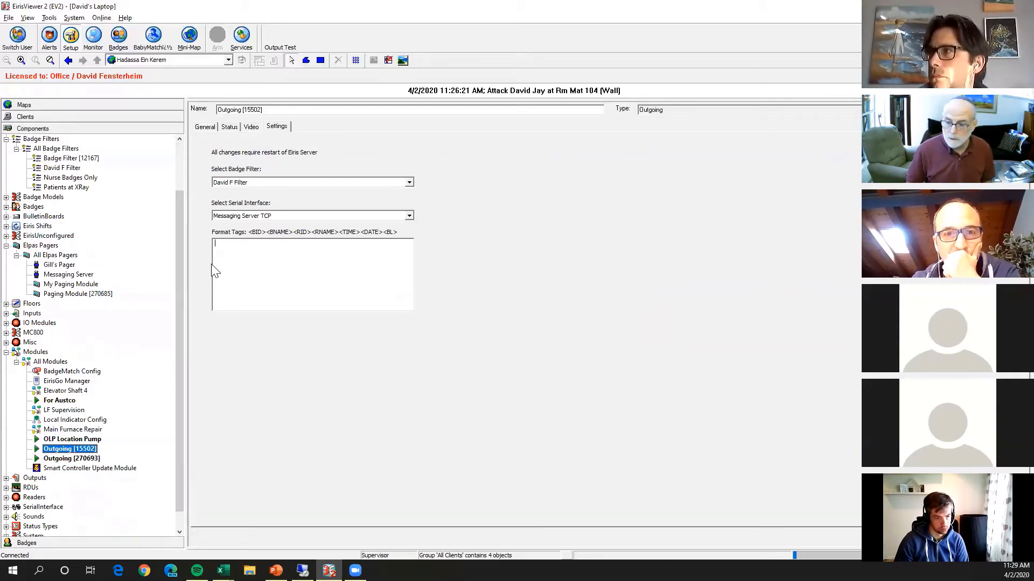
left_click_drag(177, 315, 178, 377)
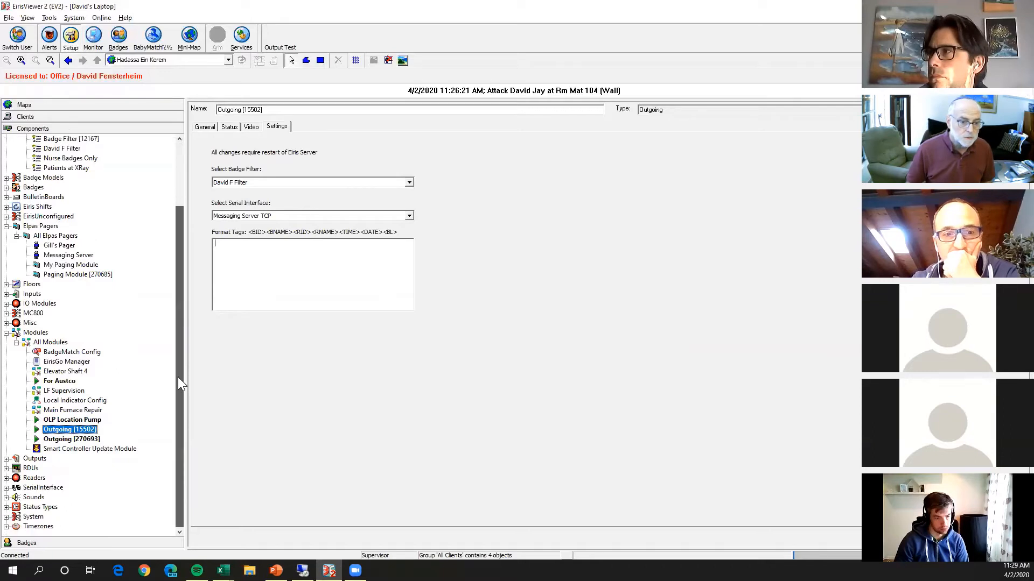
left_click(6, 197)
left_click(16, 207)
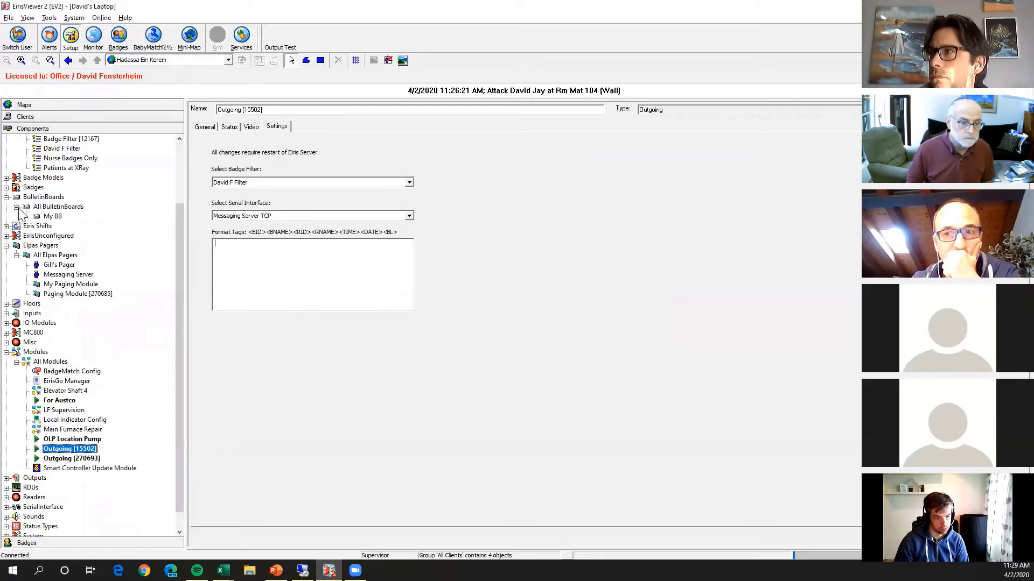
left_click(53, 217)
left_click(254, 127)
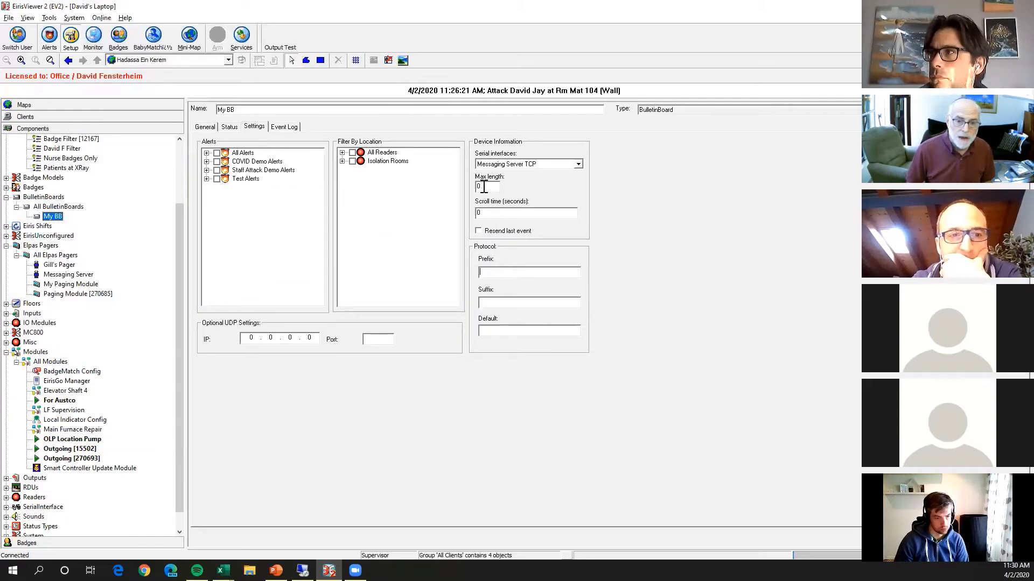
Examine My BB's serial interface choices, scroll time and protocol prefix, leaving Messaging Server TCP selected.
left_click(580, 164)
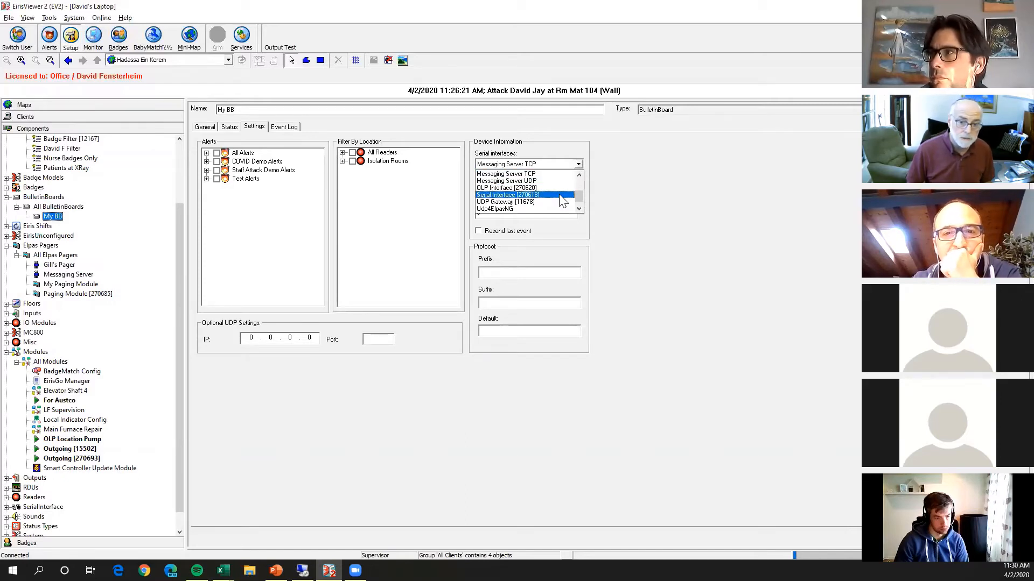
left_click(605, 187)
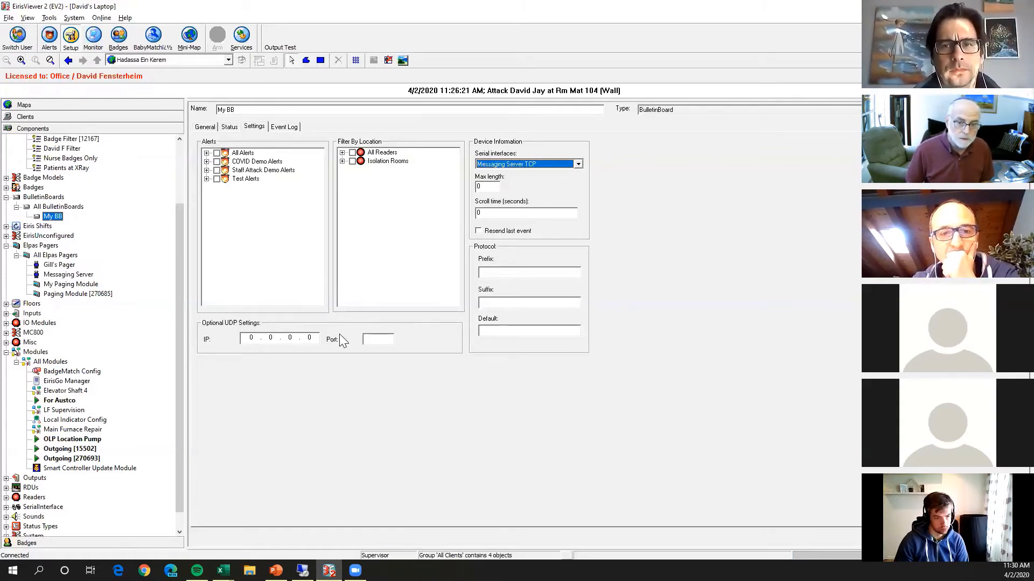
left_click(485, 212)
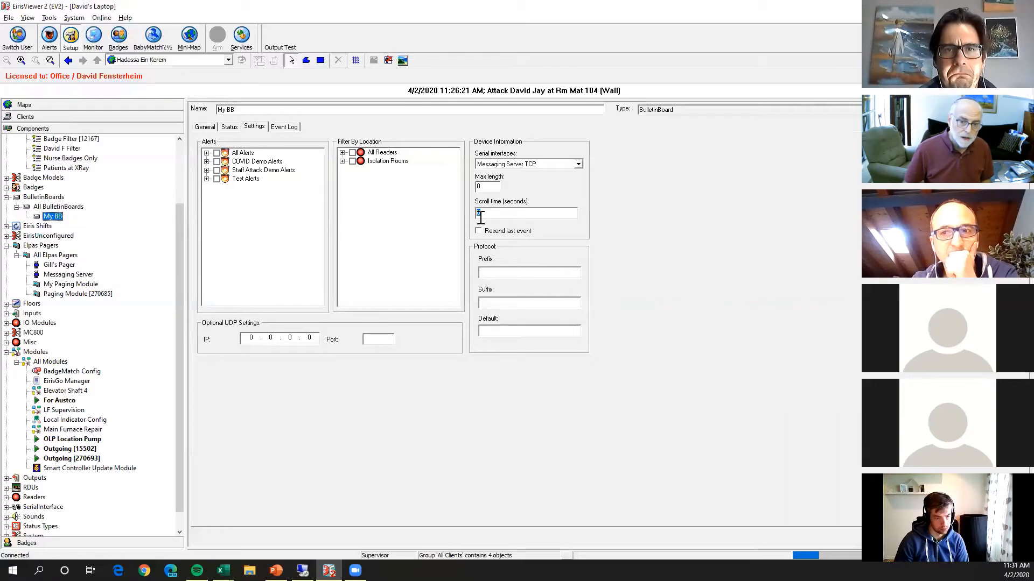
left_click(494, 271)
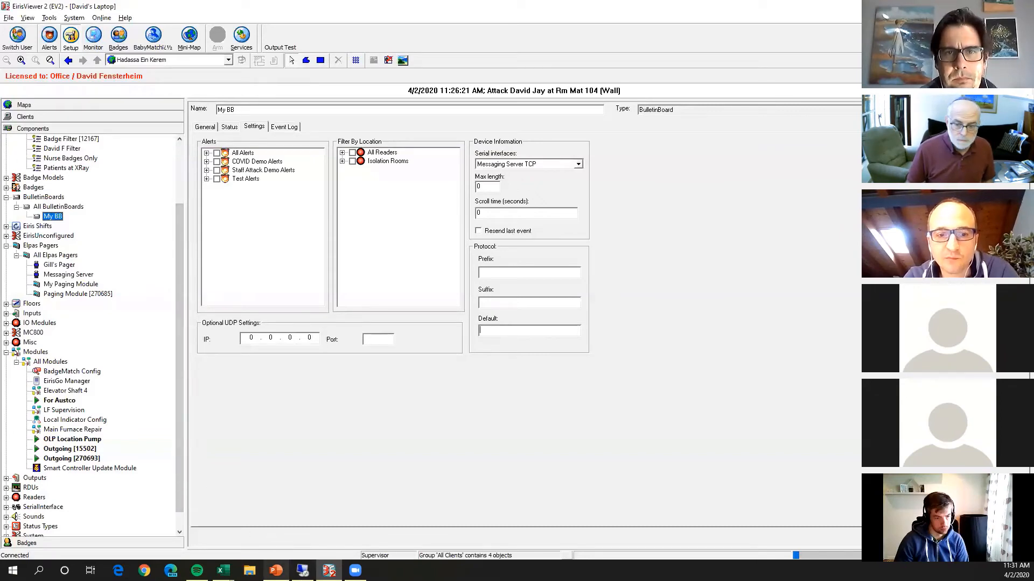
Switch to the Event Sharing presentation in PowerPoint, view the Bulletin Board slide, and go to slide 10.
left_click(275, 571)
left_click(167, 399)
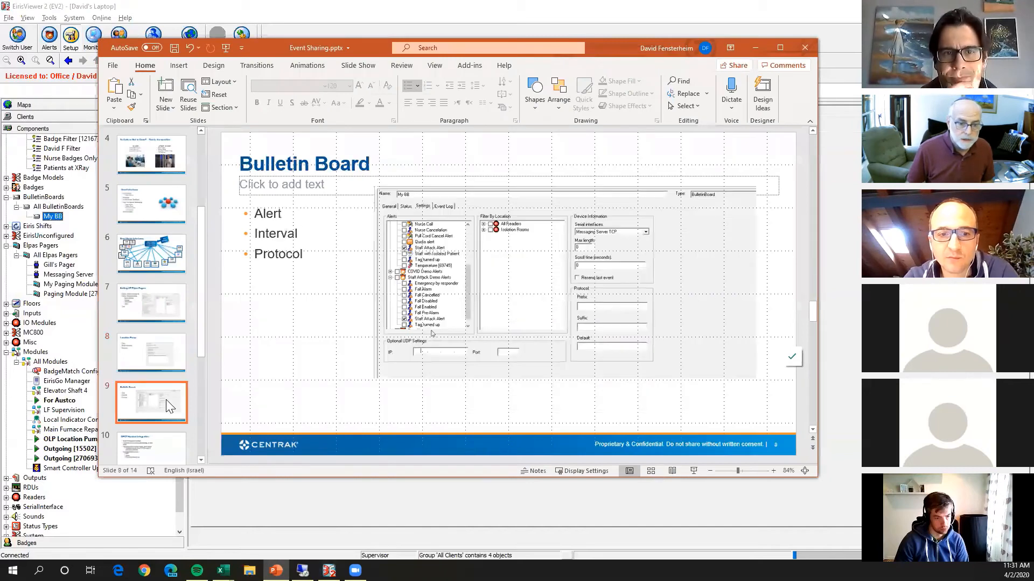
left_click(167, 435)
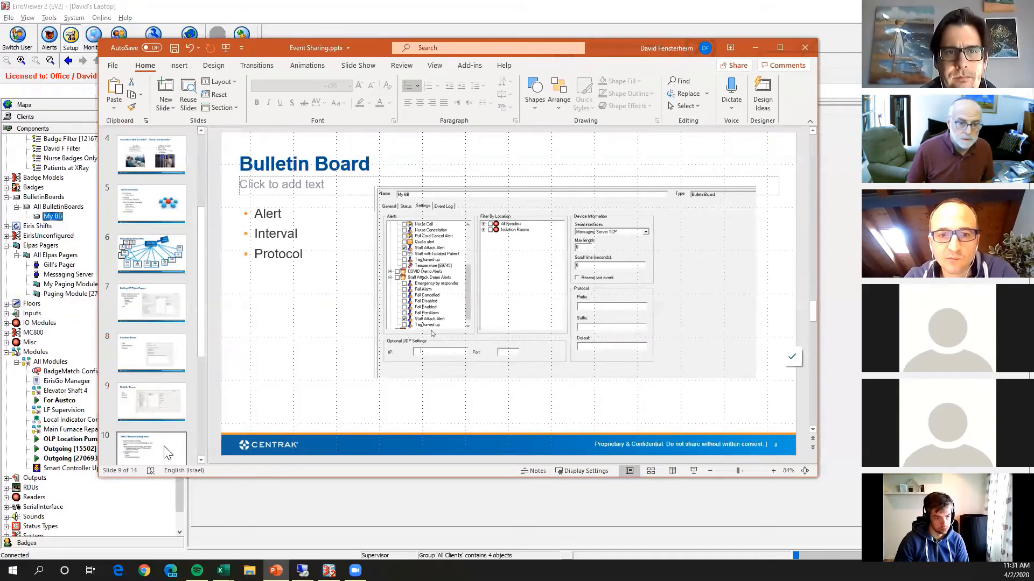